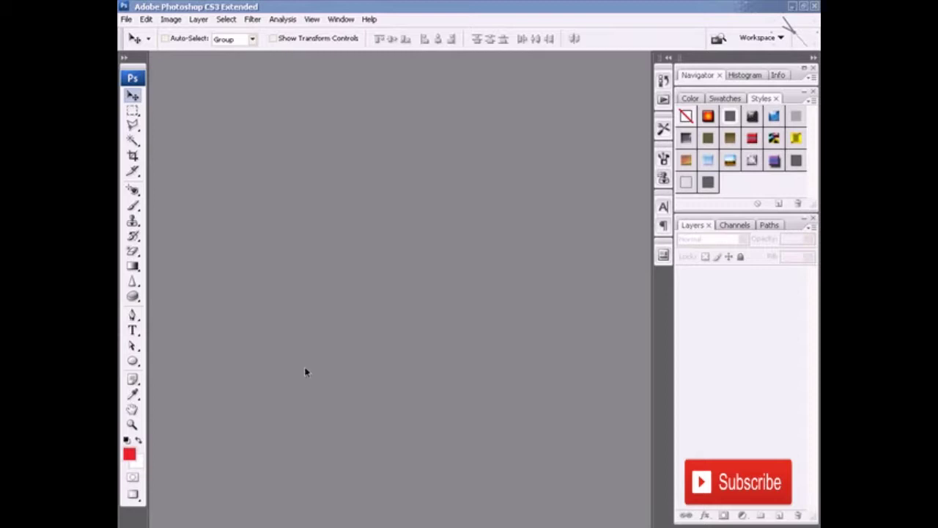
Create a new 640 × 480 px RGB document with a white background.
left_click(127, 21)
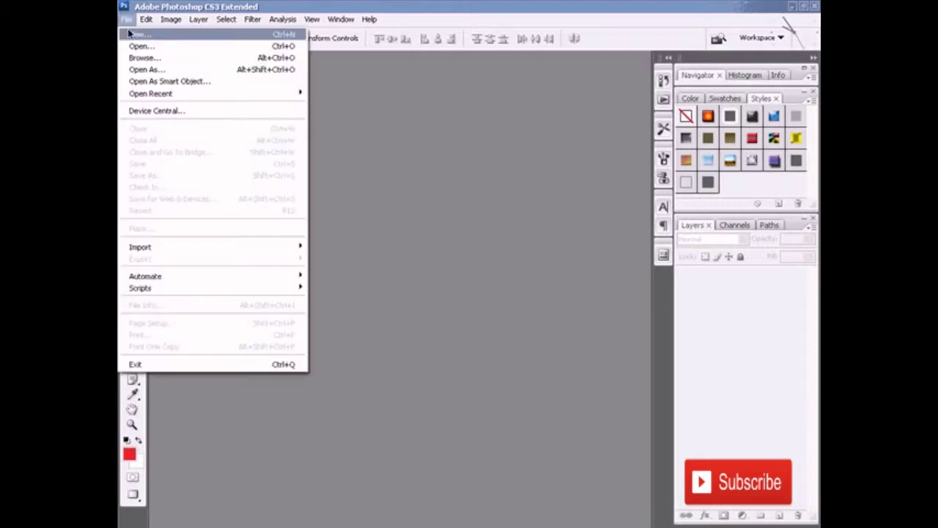
left_click(137, 35)
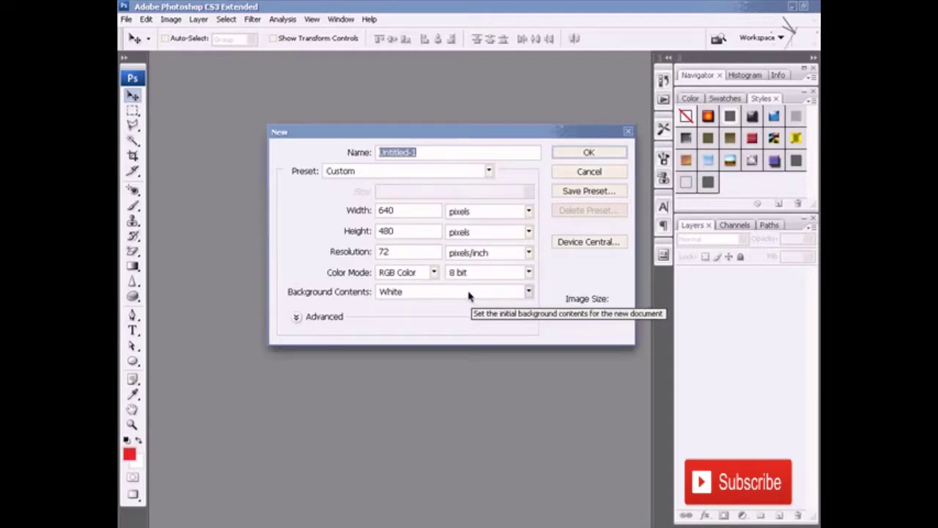
left_click(580, 151)
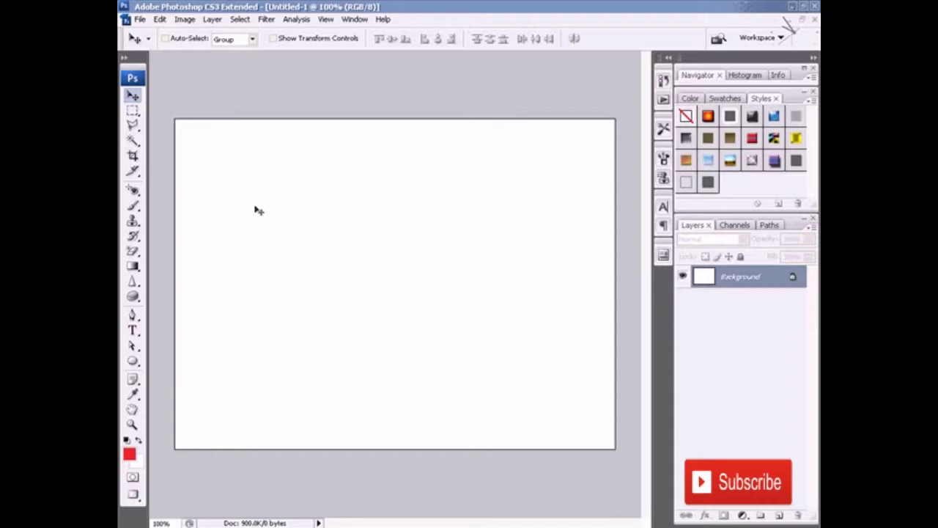
left_click(133, 361)
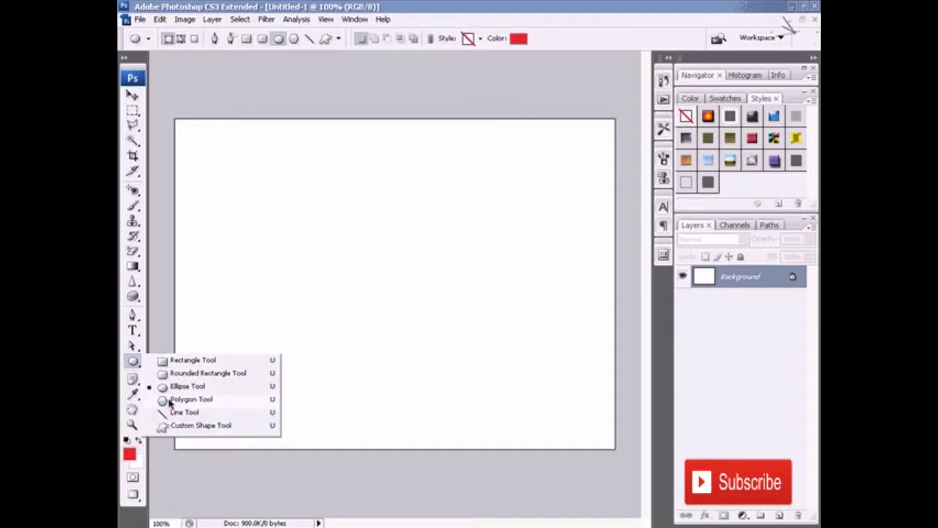
Draw a white six-sided hexagon with the Polygon tool near the canvas top-left.
left_click(207, 401)
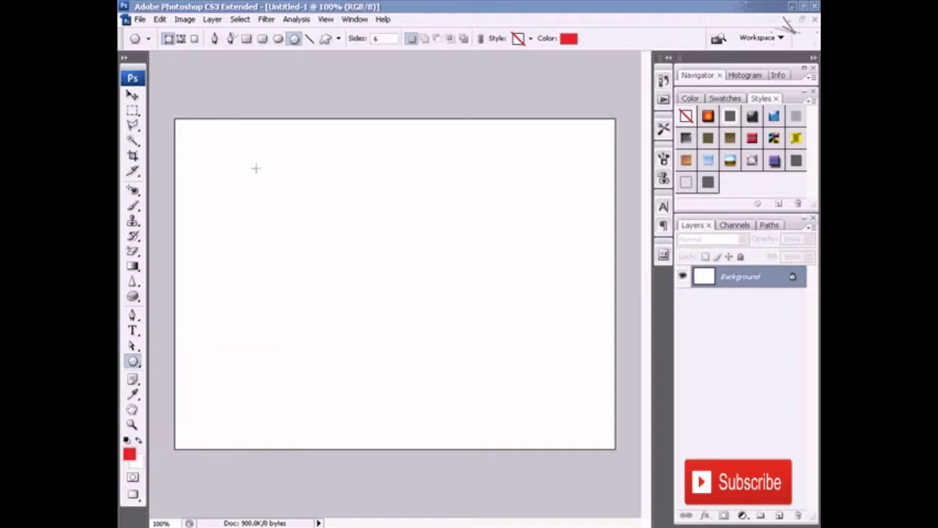
left_click(380, 40)
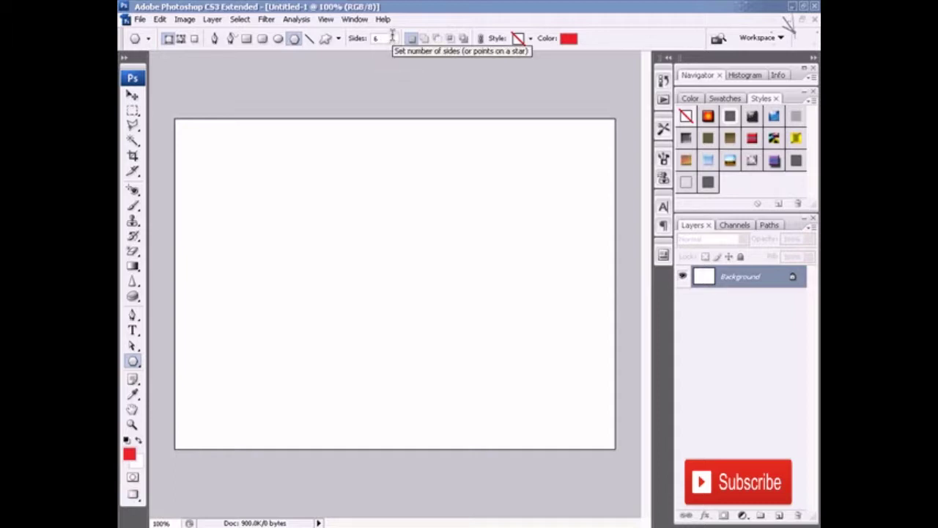
key("x")
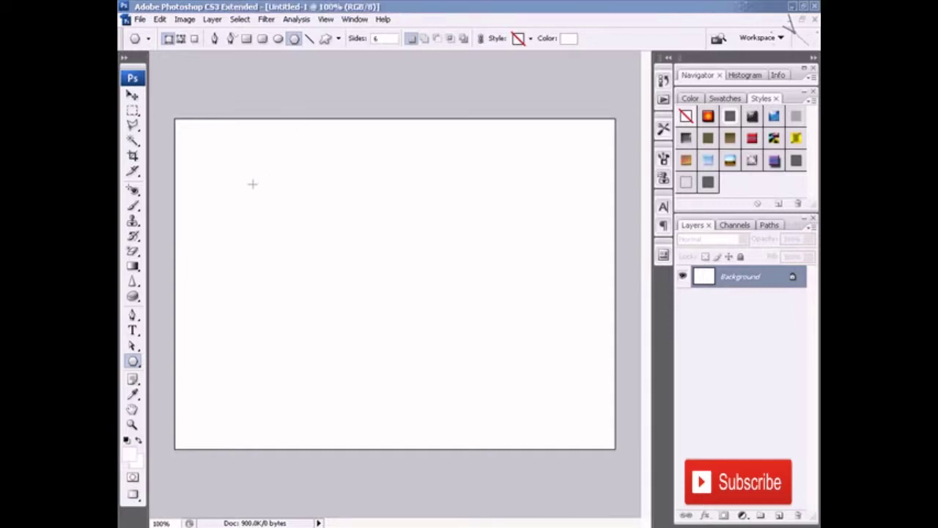
mouse_move(252, 184)
left_mouse_down()
mouse_move(266, 236)
mouse_move(288, 237)
mouse_move(218, 202)
mouse_move(206, 211)
left_mouse_up()
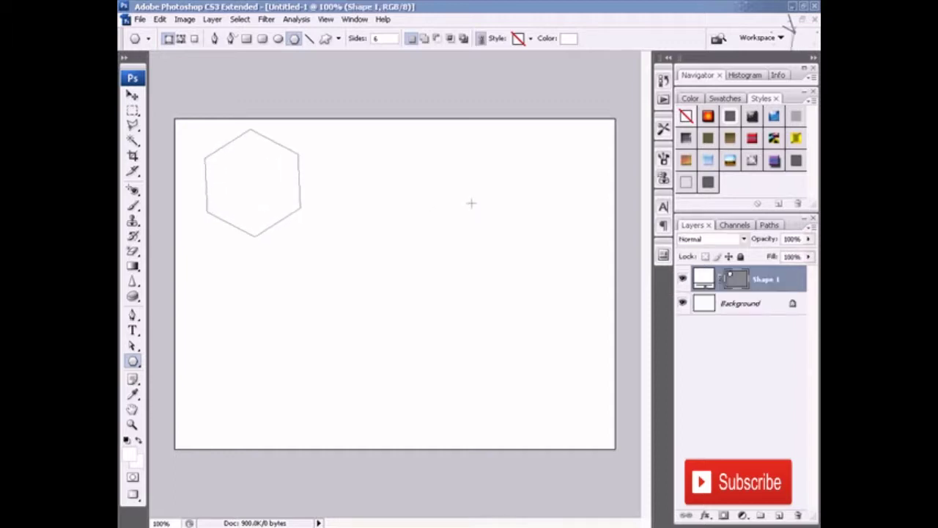
Fill the Shape 1 hexagon with green (#00a651) from the Swatches.
double_click(706, 278)
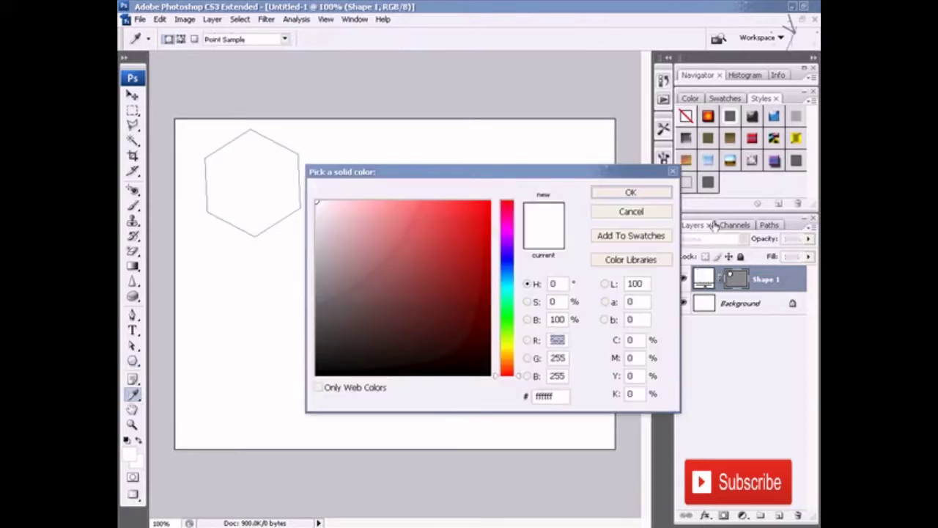
left_click(725, 98)
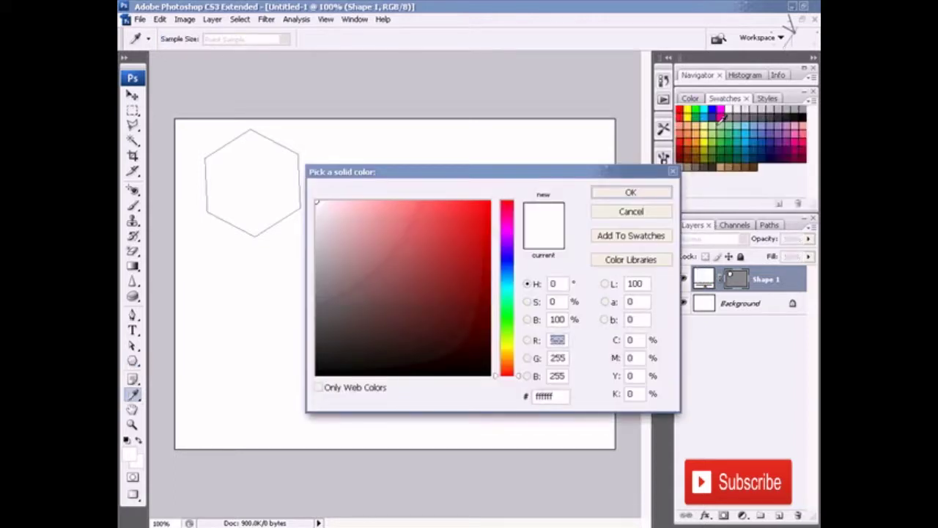
left_click(721, 115)
left_click(682, 149)
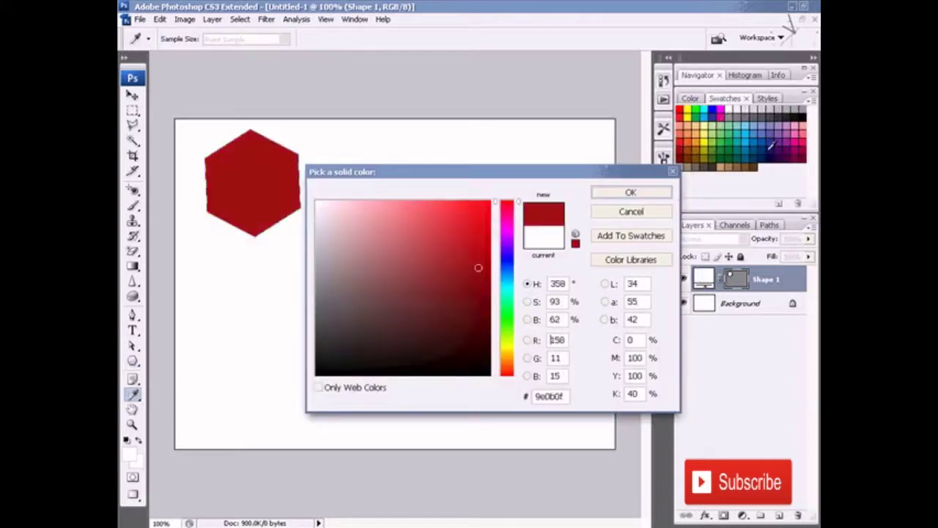
left_click(758, 144)
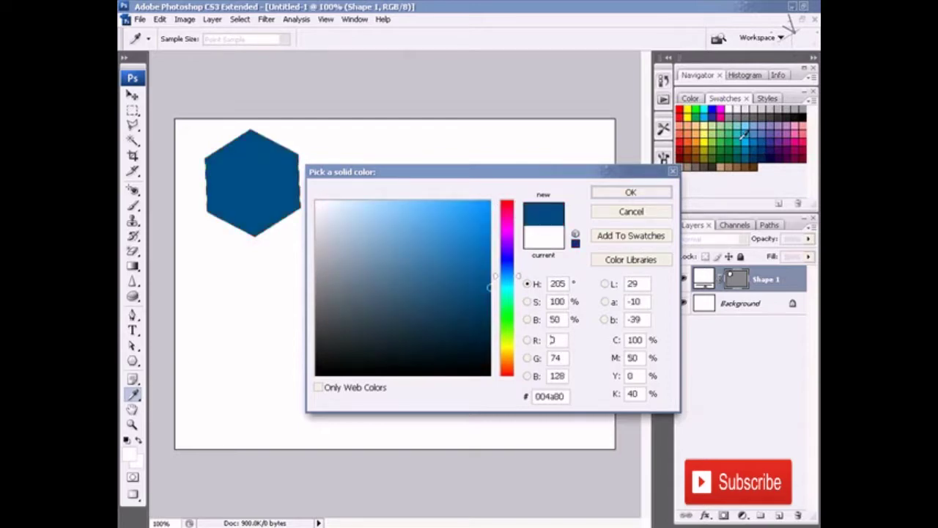
left_click(736, 135)
left_click(629, 192)
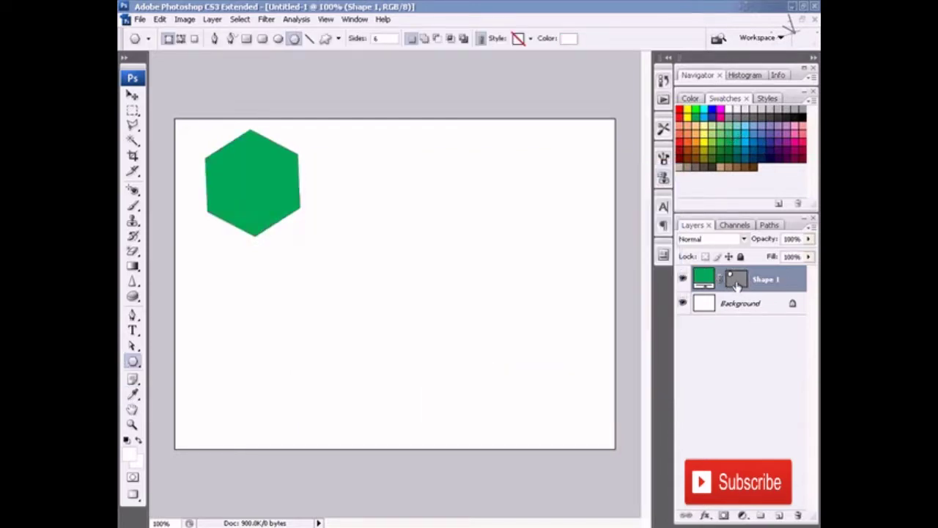
Move the green hexagon slightly lower on the canvas.
left_click(134, 96)
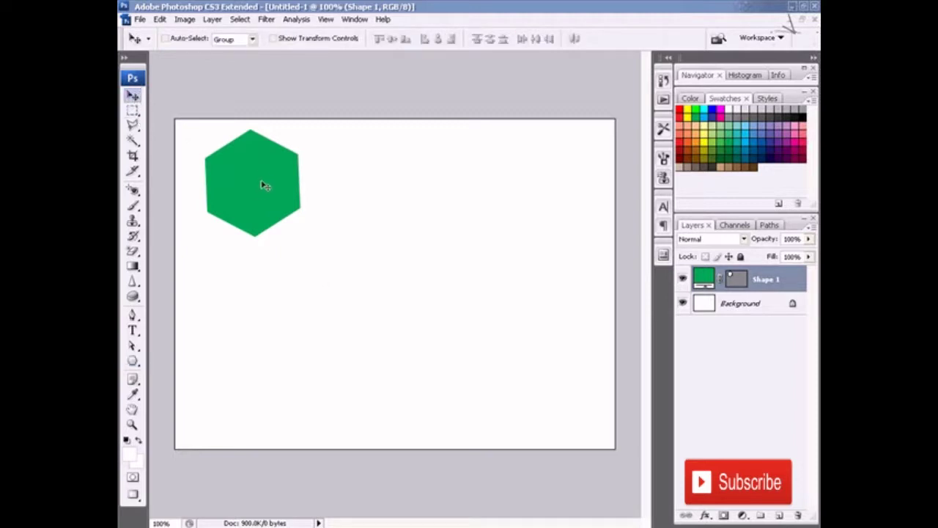
left_click_drag(265, 186, 266, 222)
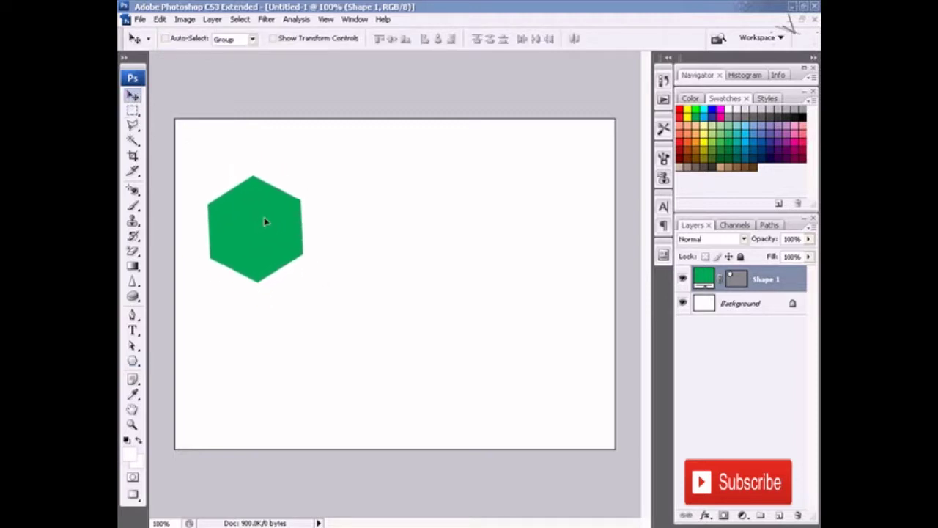
left_click(133, 331)
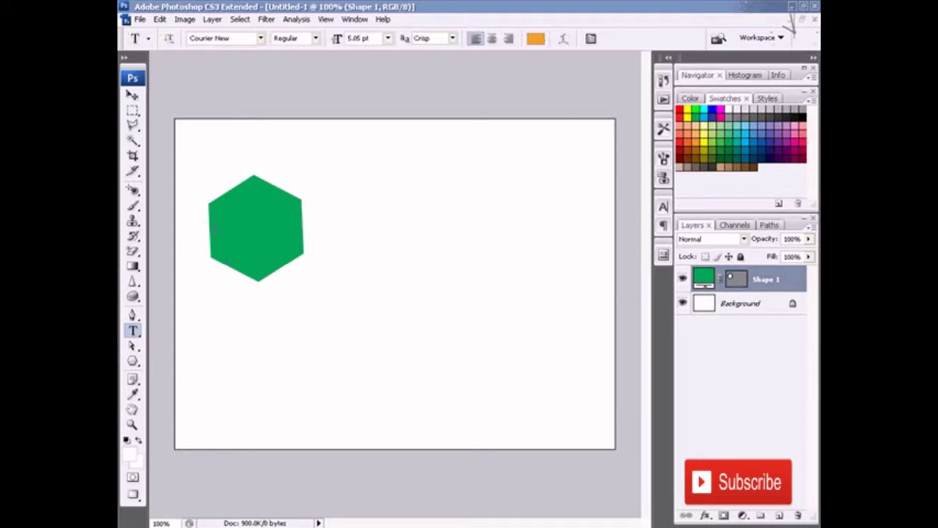
Select the Polygon tool and load the 5 Point White Star tool preset.
left_click(132, 97)
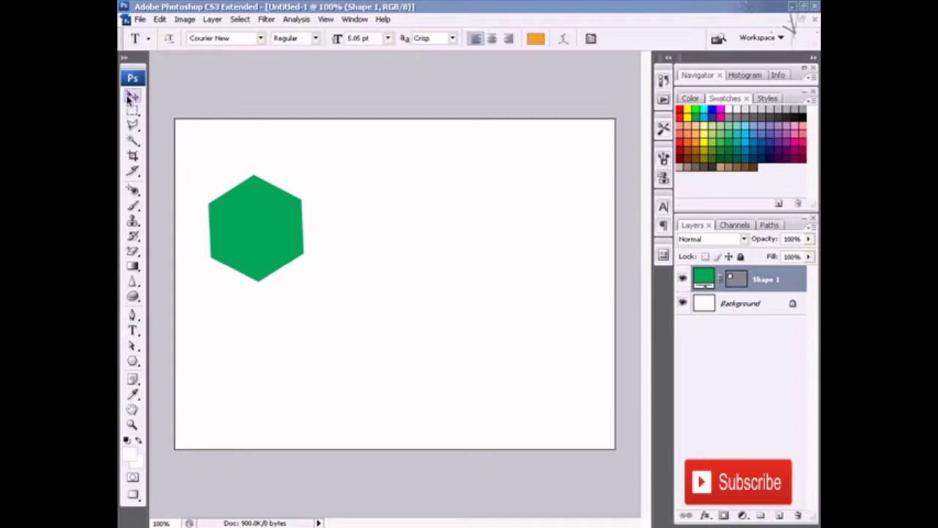
left_click(132, 362)
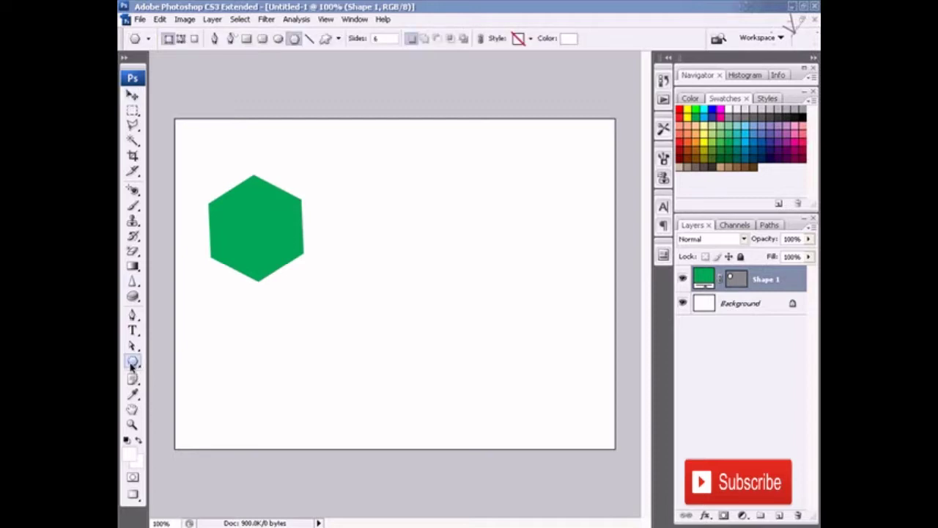
right_click(133, 362)
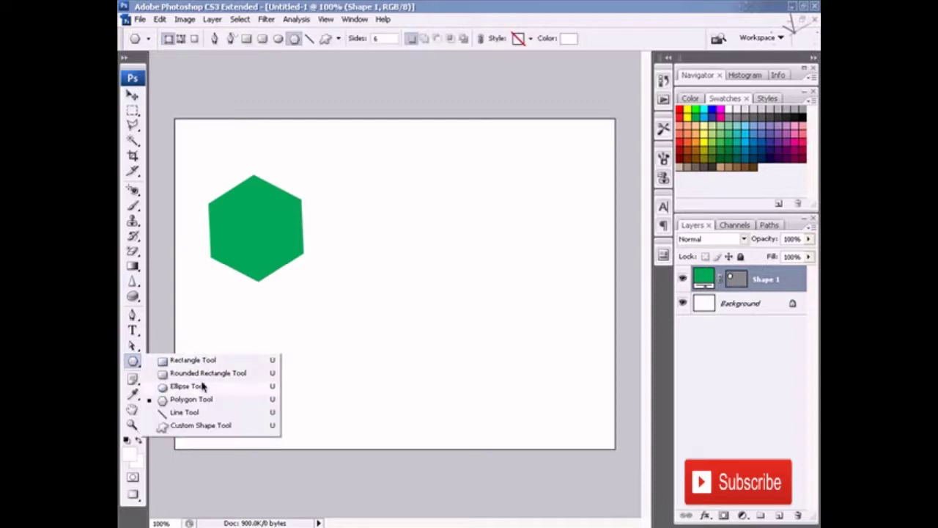
left_click(134, 364)
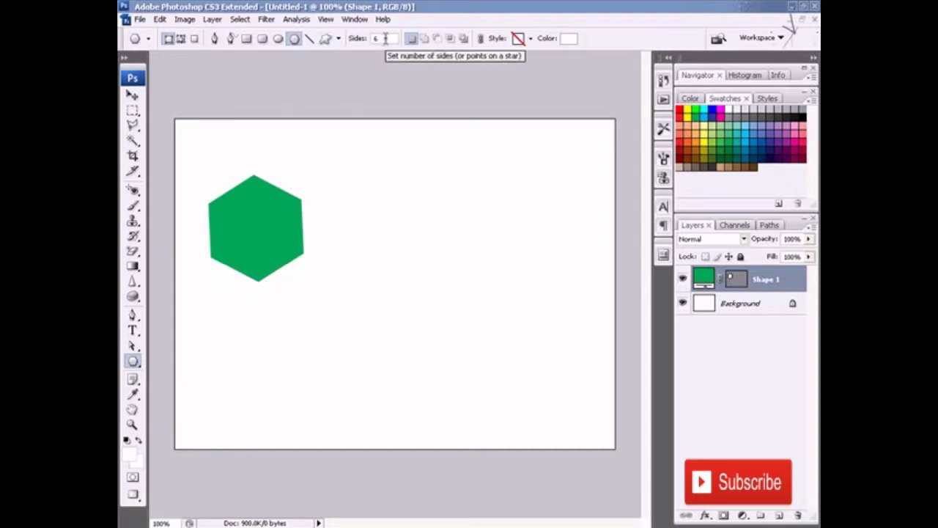
left_click(150, 39)
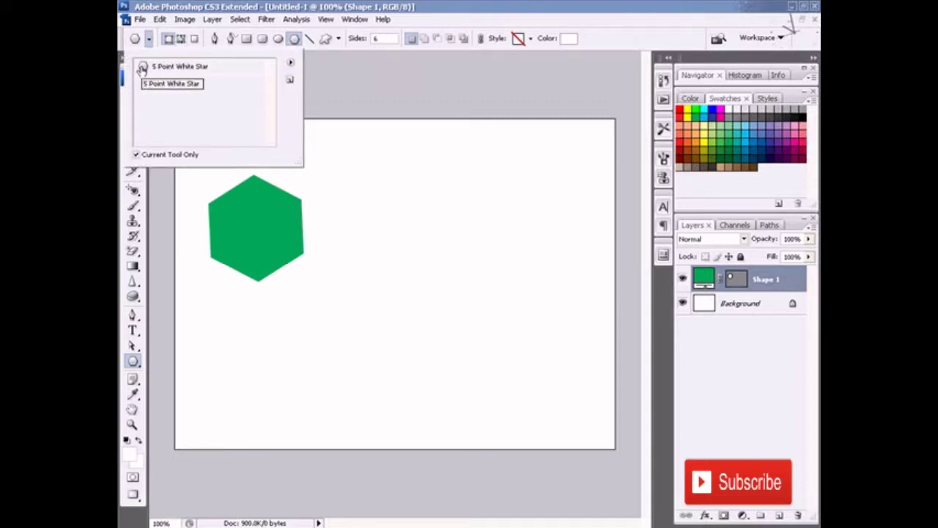
left_click(142, 68)
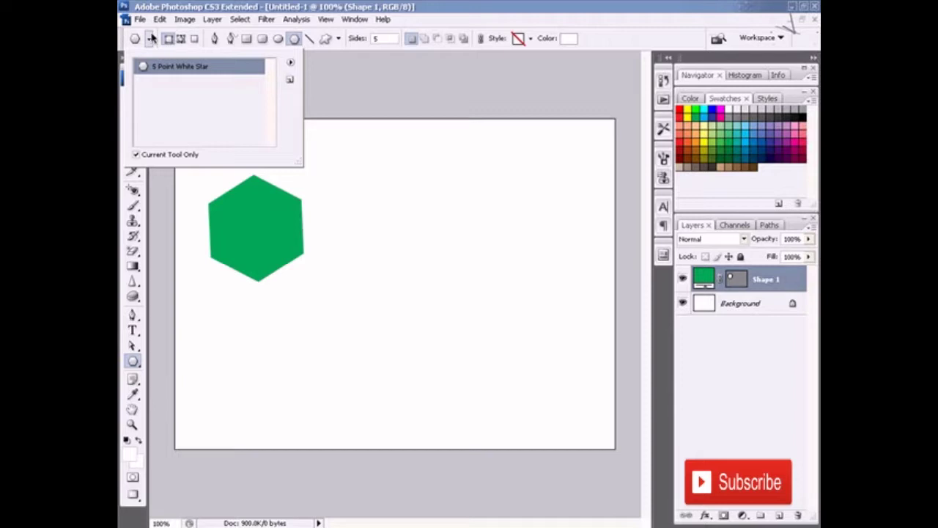
left_click(152, 39)
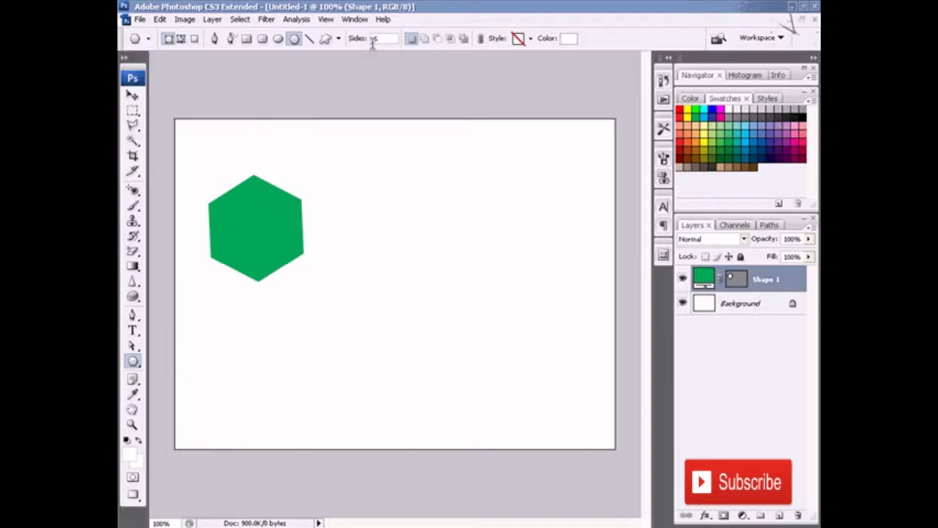
Set the shape colour to orange and draw a five-point star beside the hexagon.
left_click(567, 40)
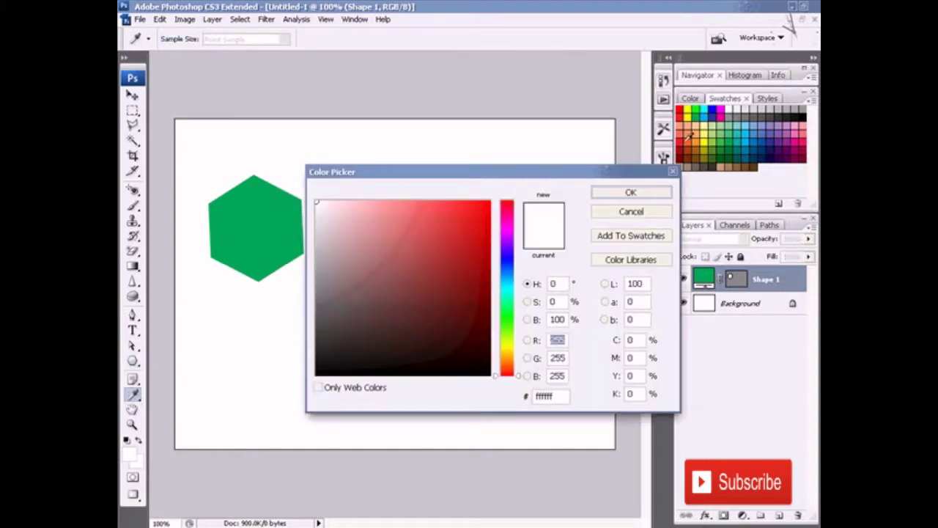
left_click(702, 138)
left_click(631, 192)
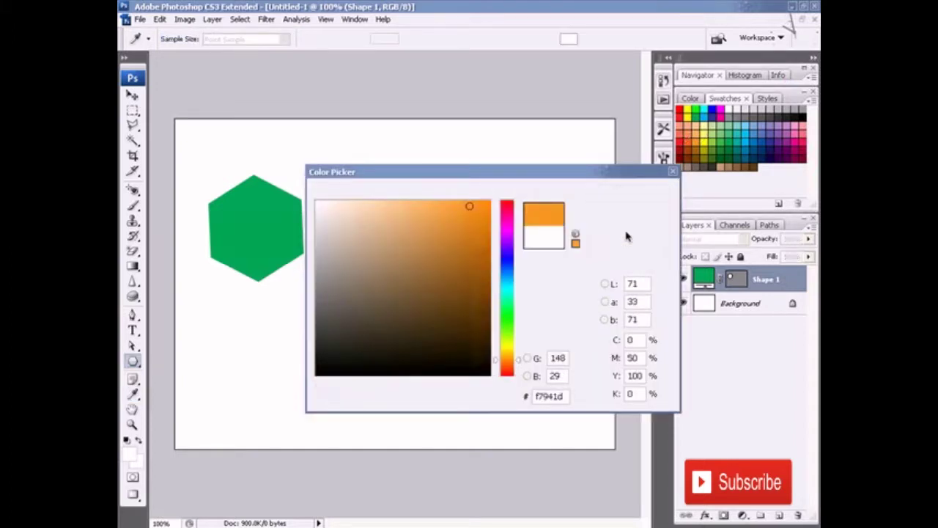
left_click_drag(381, 181, 404, 221)
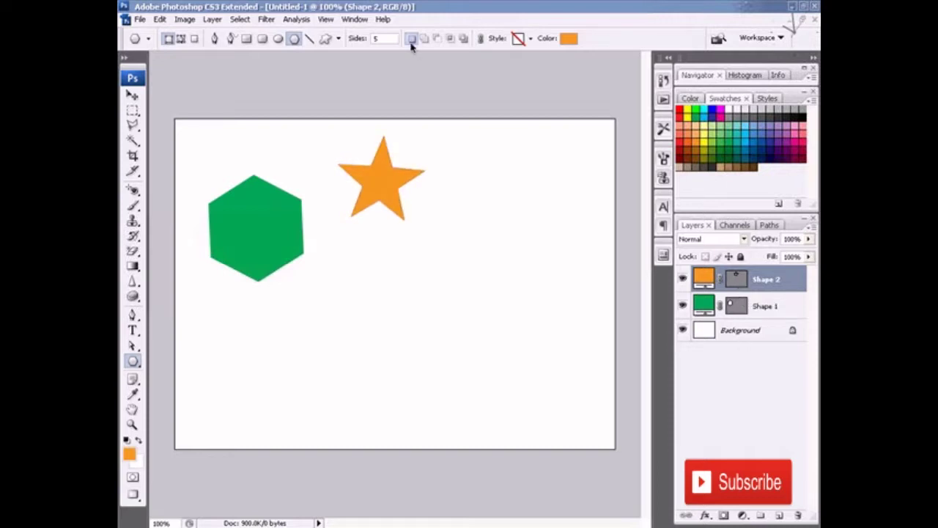
Set Sides to 7 and draw a larger seven-point star to the right.
left_click(378, 39)
key("BackSpace")
type("7")
left_click_drag(482, 215, 515, 268)
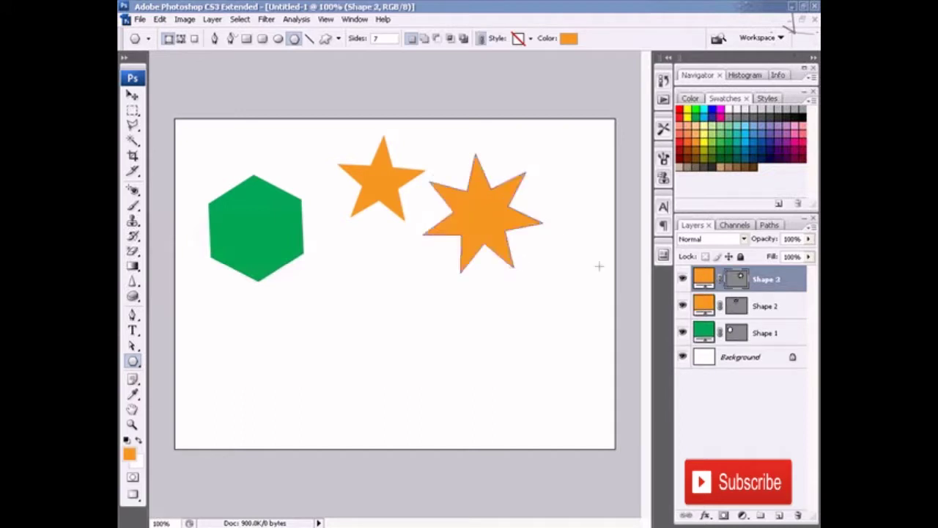
left_click(737, 280)
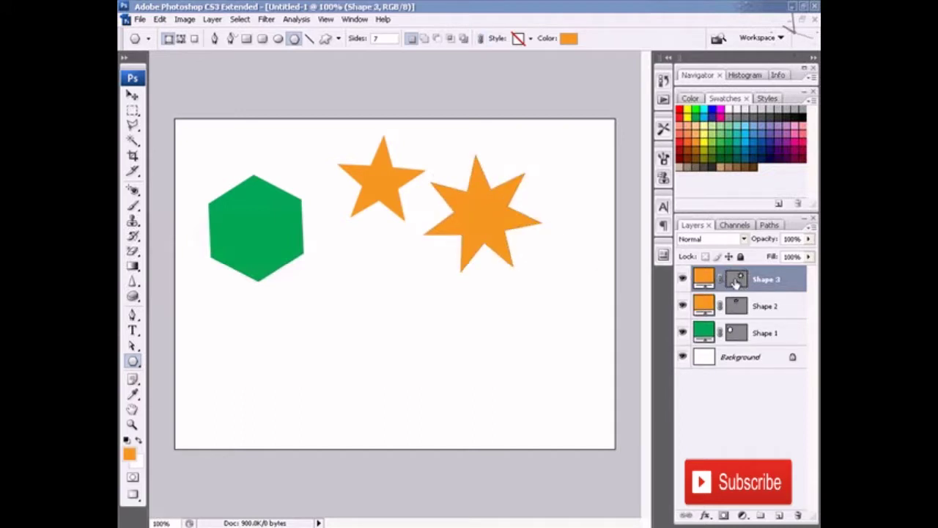
left_click(735, 281)
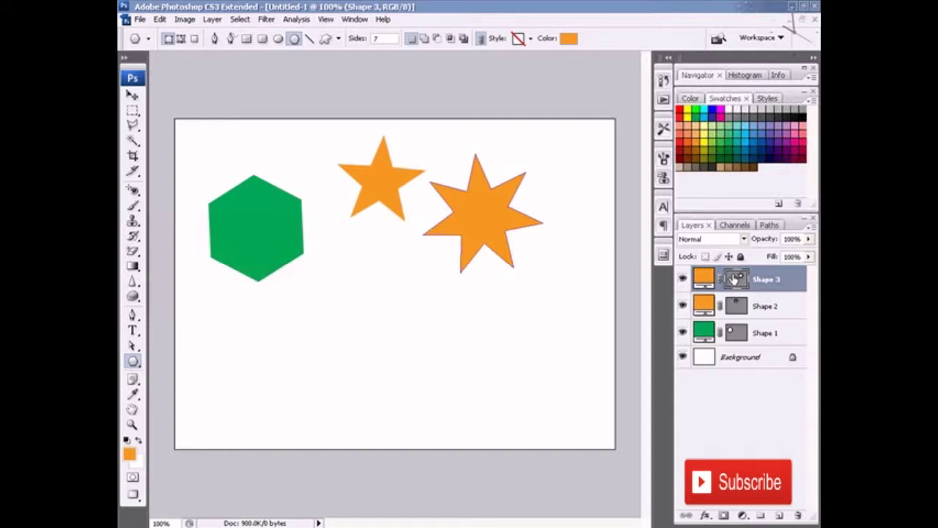
Apply the orange-black striped preset style to the seven-point star.
left_click(766, 99)
left_click(724, 162)
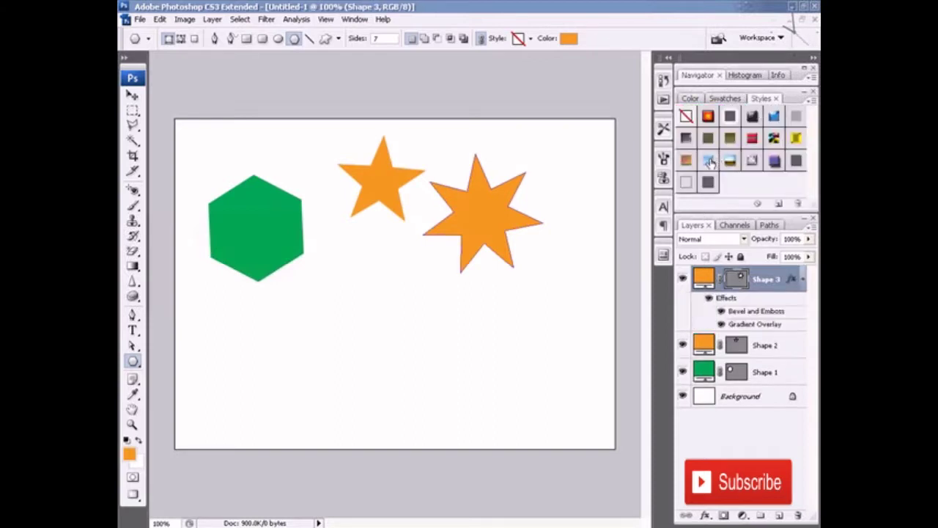
left_click(708, 161)
left_click(727, 162)
left_click(708, 162)
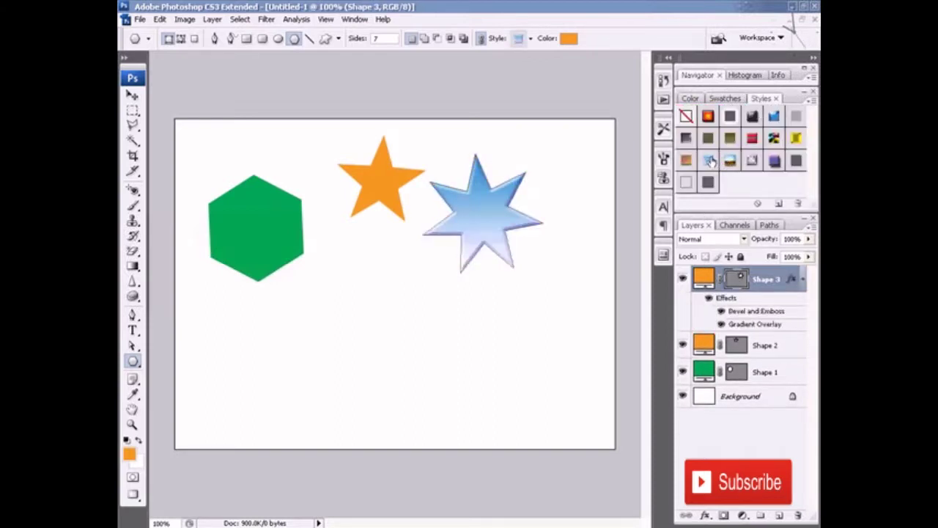
left_click(730, 139)
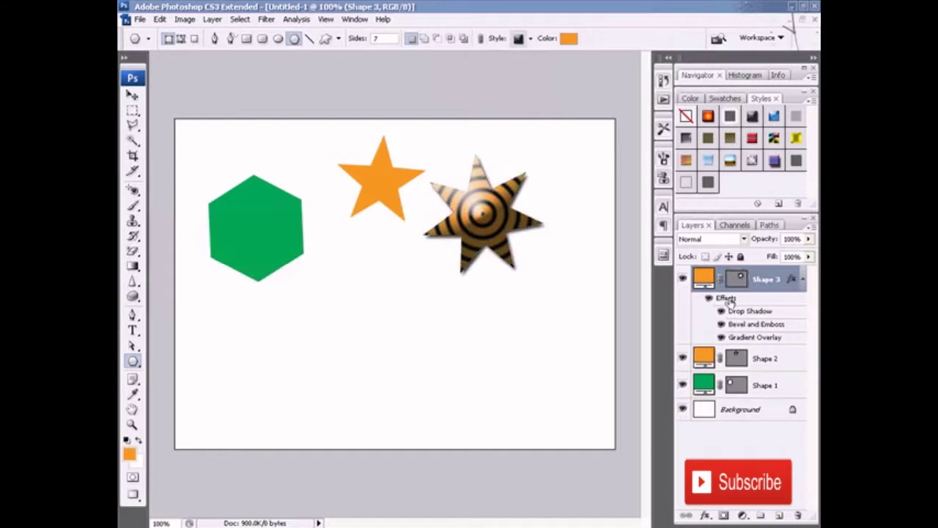
Give the five-point star a fiery gradient and the hexagon a rainbow style, collapsing effects lists.
left_click(755, 357)
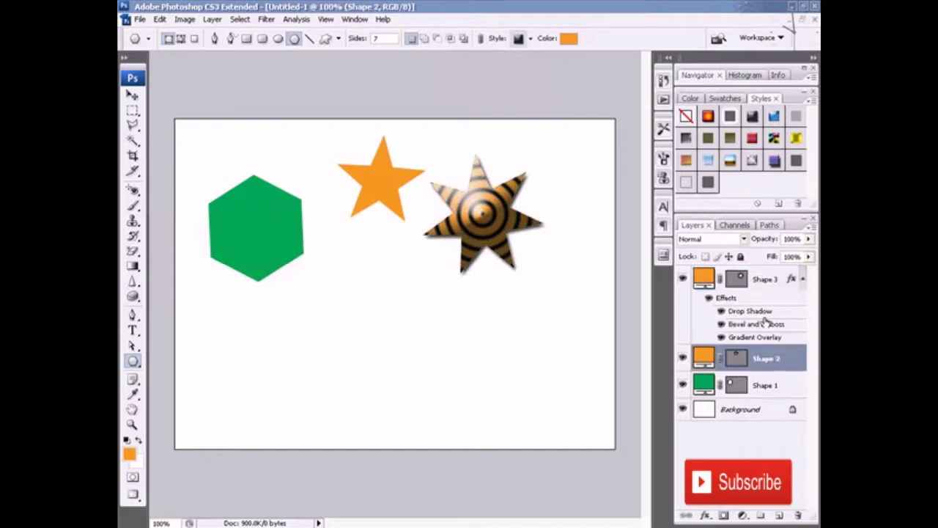
left_click(708, 117)
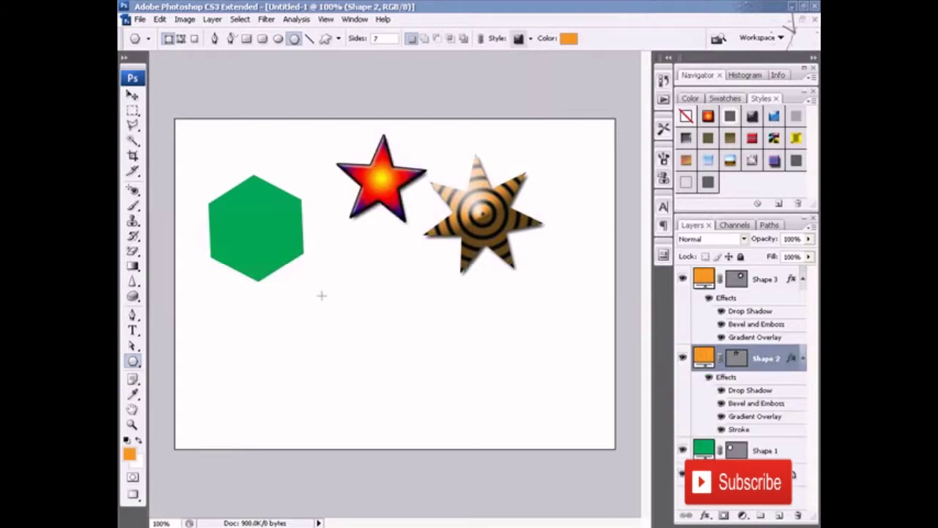
left_click(765, 450)
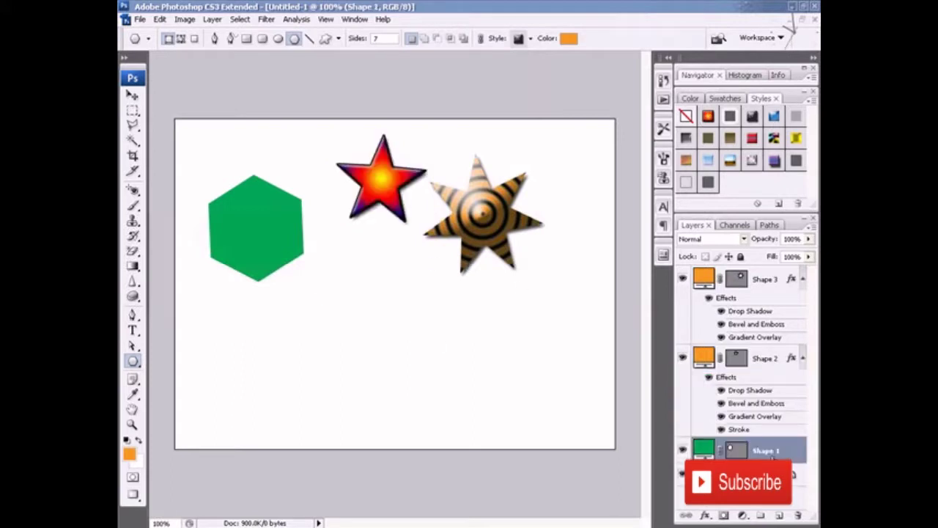
left_click(688, 161)
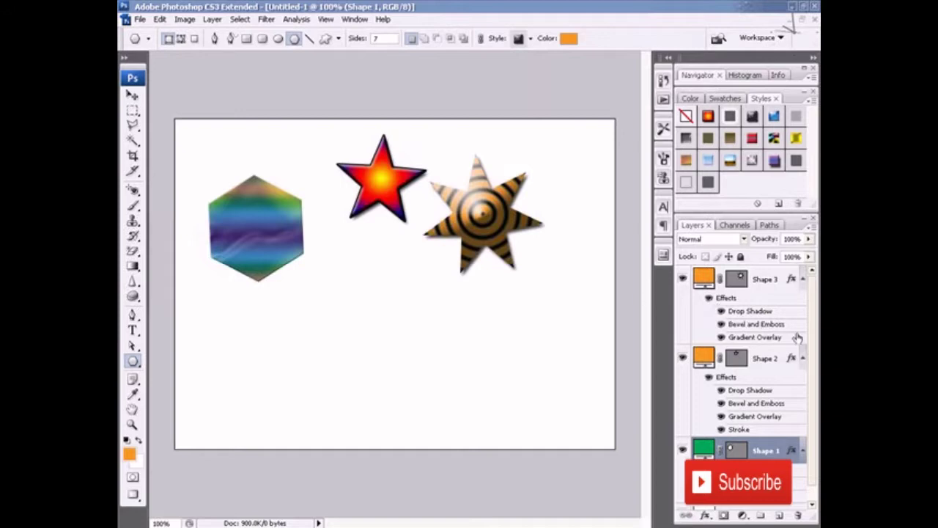
left_click(803, 357)
left_click(803, 279)
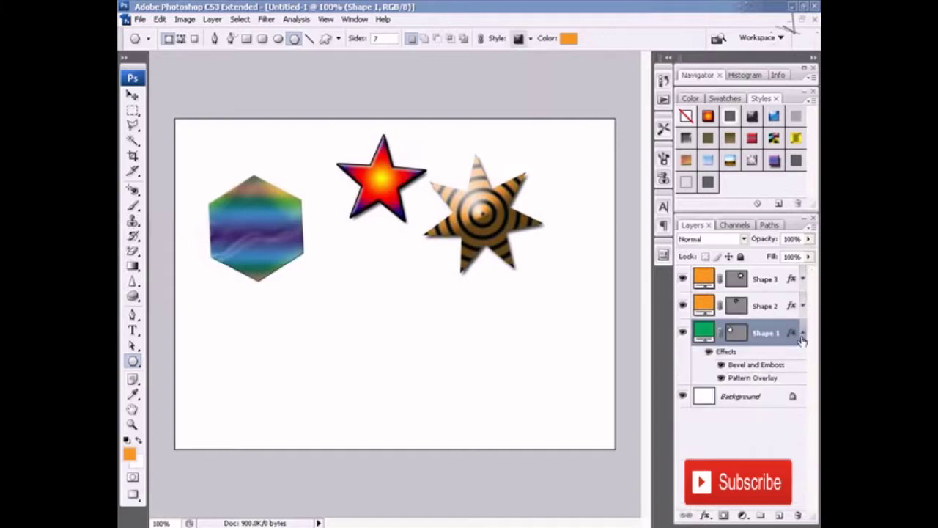
left_click(803, 333)
Choose the Custom Shape tool with Style set to None and red colour, then open the Shape picker.
right_click(133, 361)
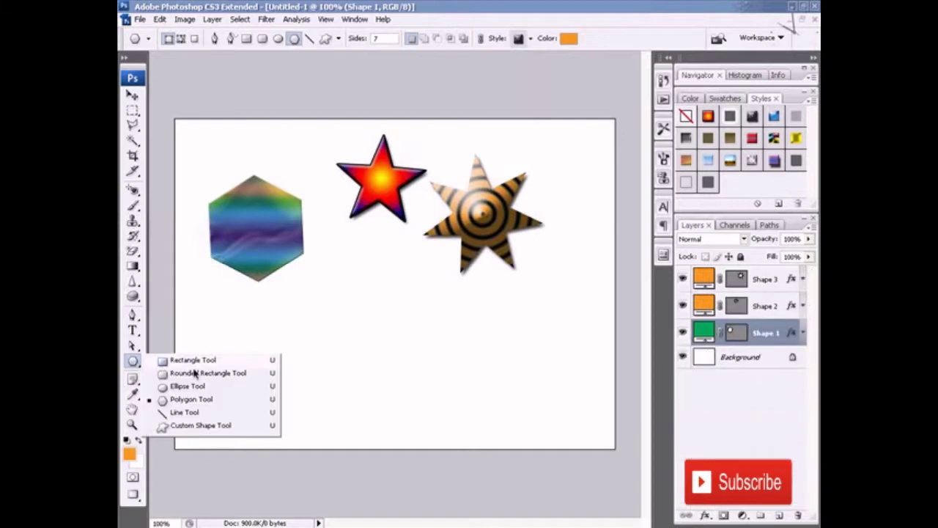
left_click(201, 427)
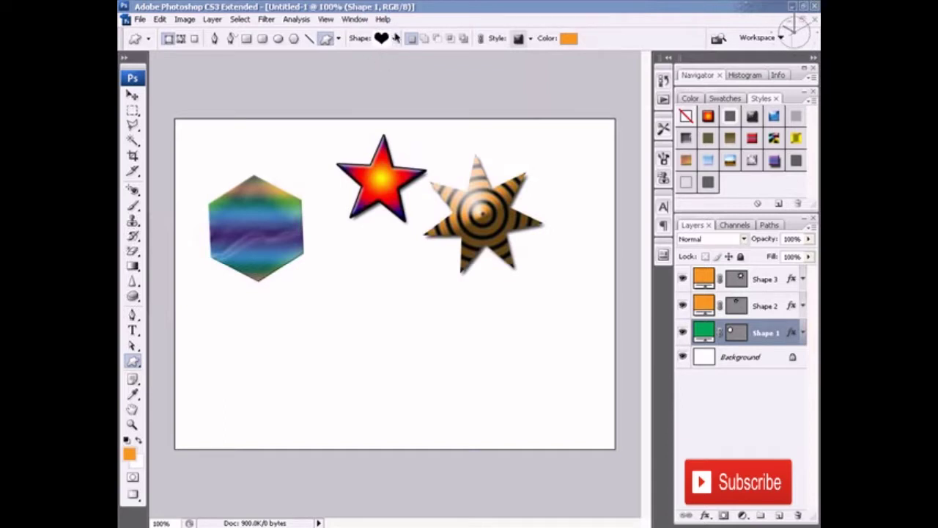
left_click(530, 38)
left_click(454, 69)
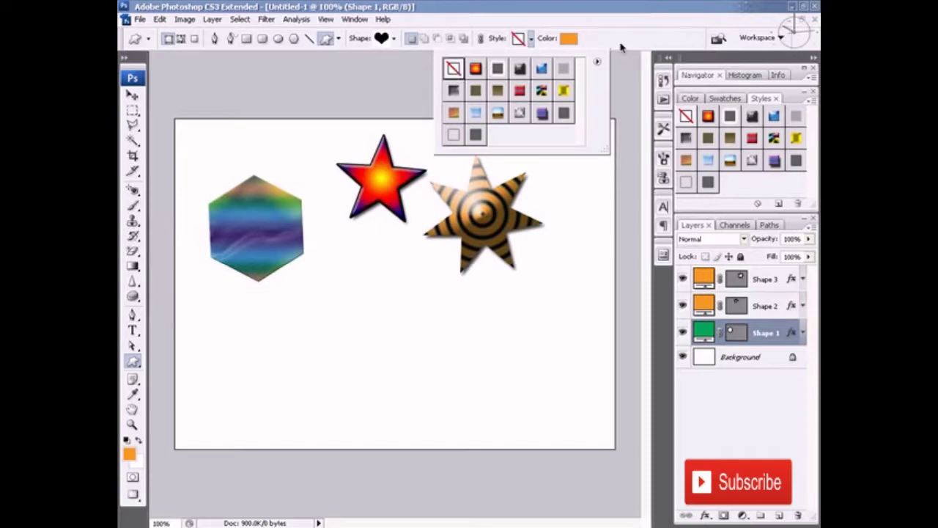
left_click(623, 49)
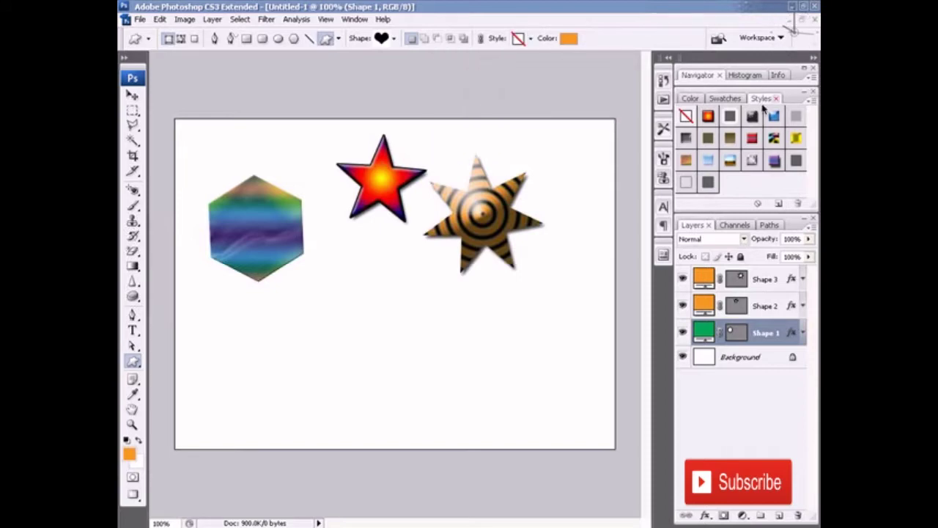
left_click(724, 98)
left_click(681, 111)
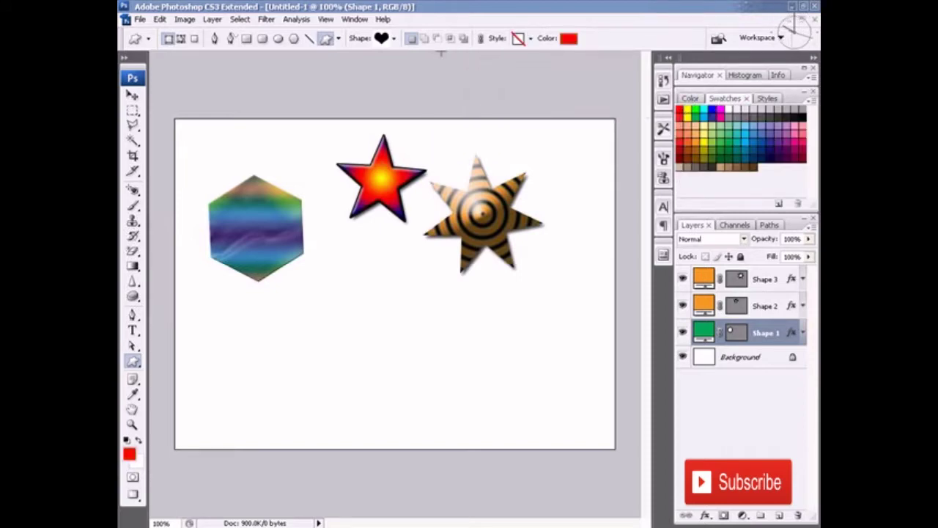
left_click(394, 39)
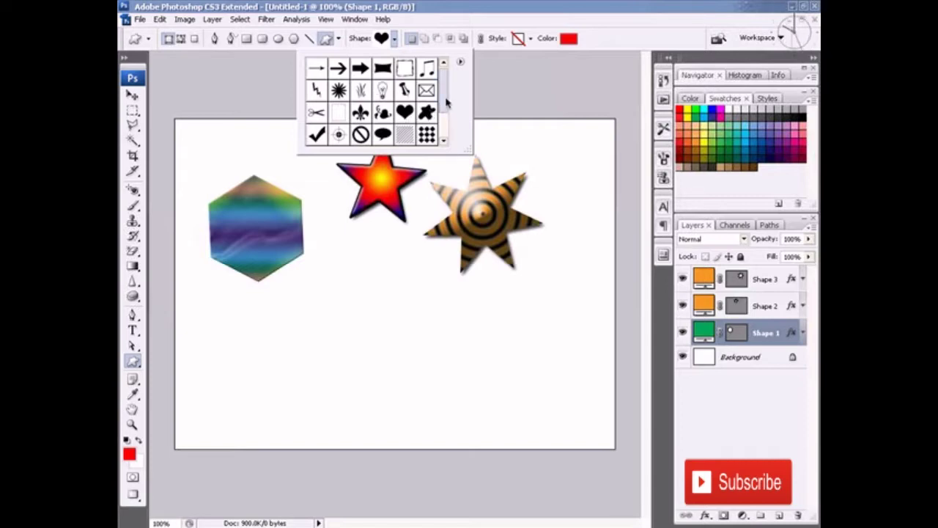
Choose Animals from the Shape picker's flyout menu, bringing up the replace prompt.
mouse_move(445, 103)
left_mouse_down()
mouse_move(443, 136)
mouse_move(444, 98)
left_mouse_up()
mouse_move(440, 90)
left_mouse_down()
mouse_move(446, 125)
mouse_move(444, 77)
left_mouse_up()
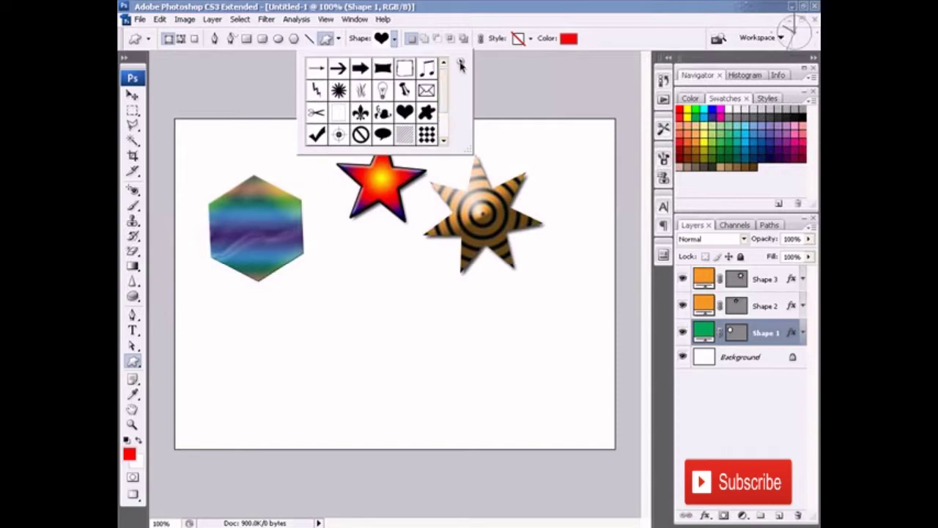
left_click(461, 65)
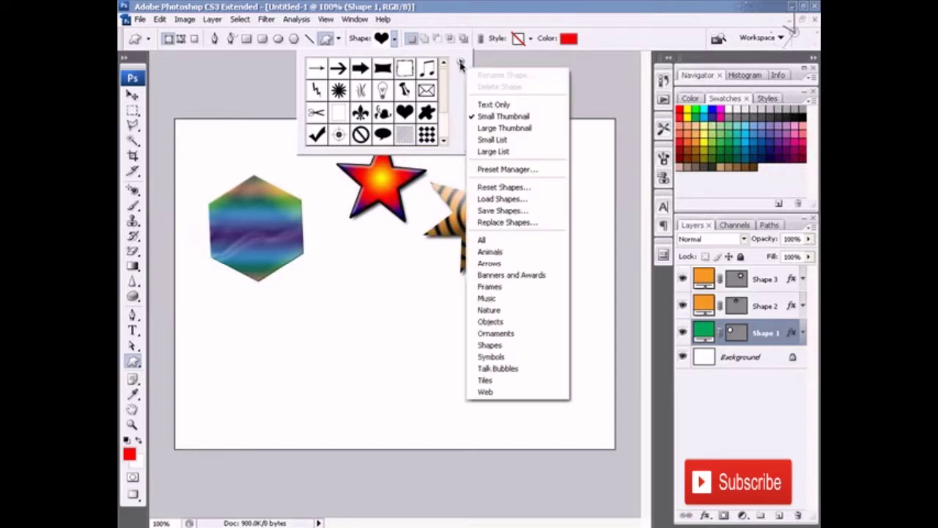
left_click(461, 65)
left_click(461, 65)
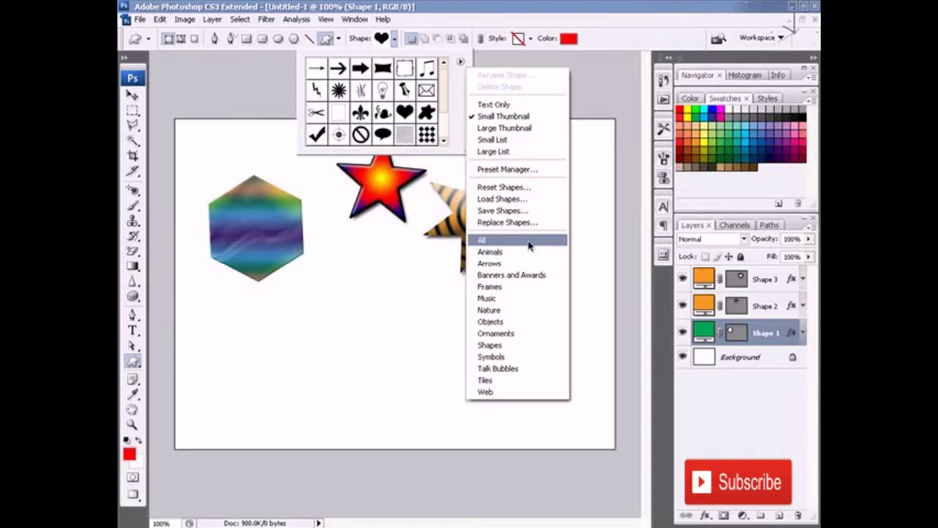
left_click(488, 254)
left_click_drag(509, 155, 482, 188)
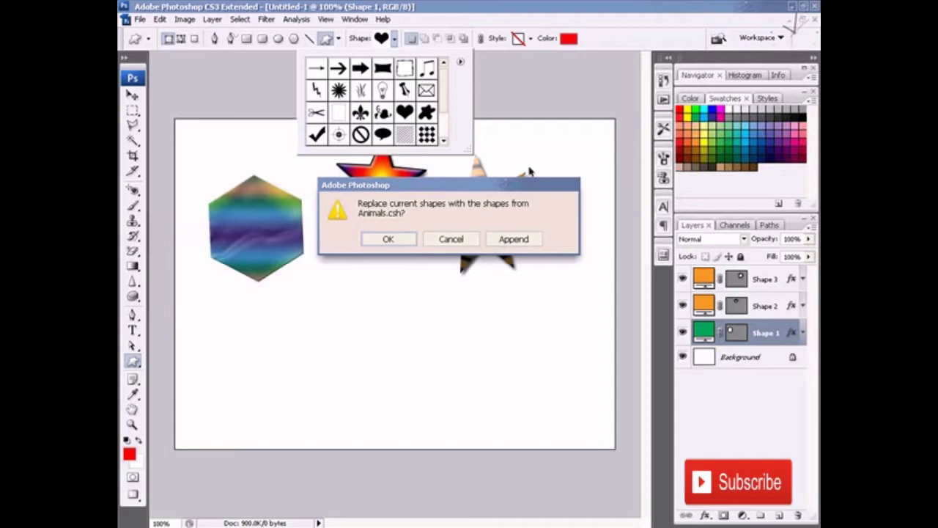
Append the Animals shapes and pick the Snail shape.
left_click(526, 245)
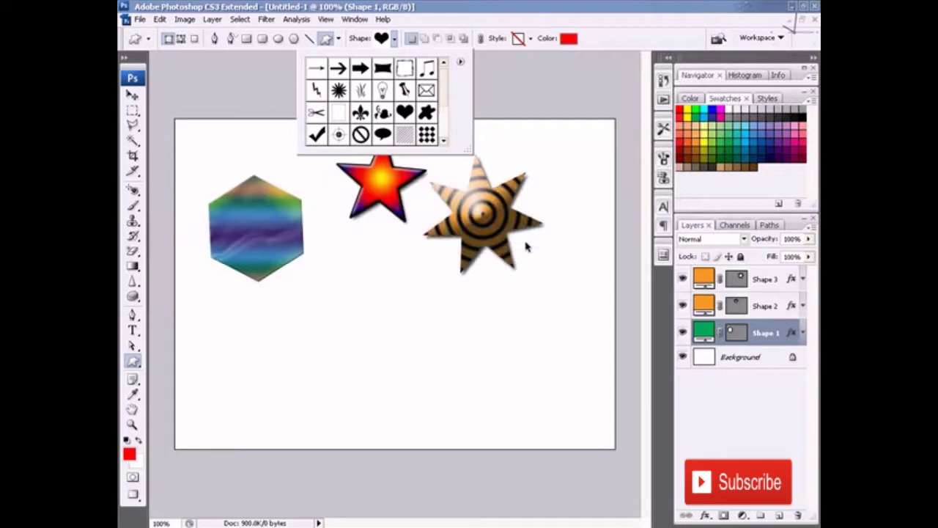
left_click_drag(446, 115, 443, 136)
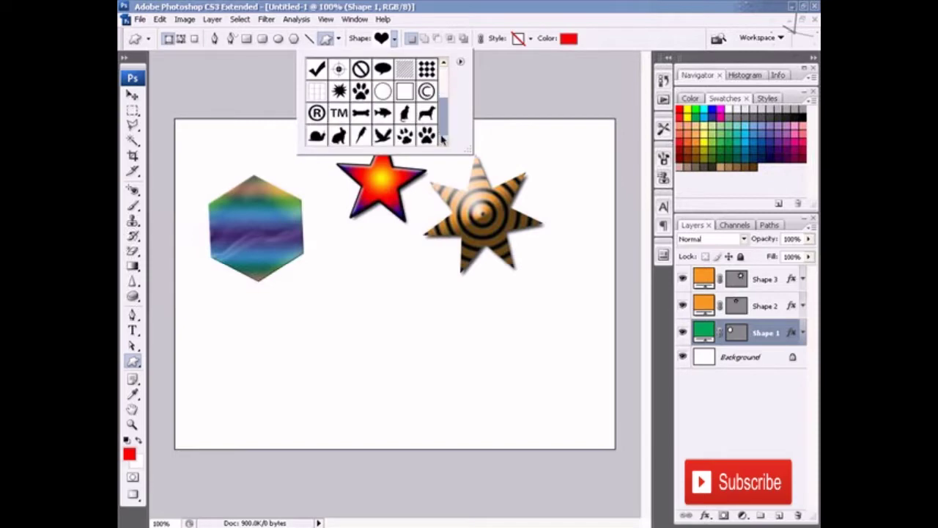
left_click(360, 94)
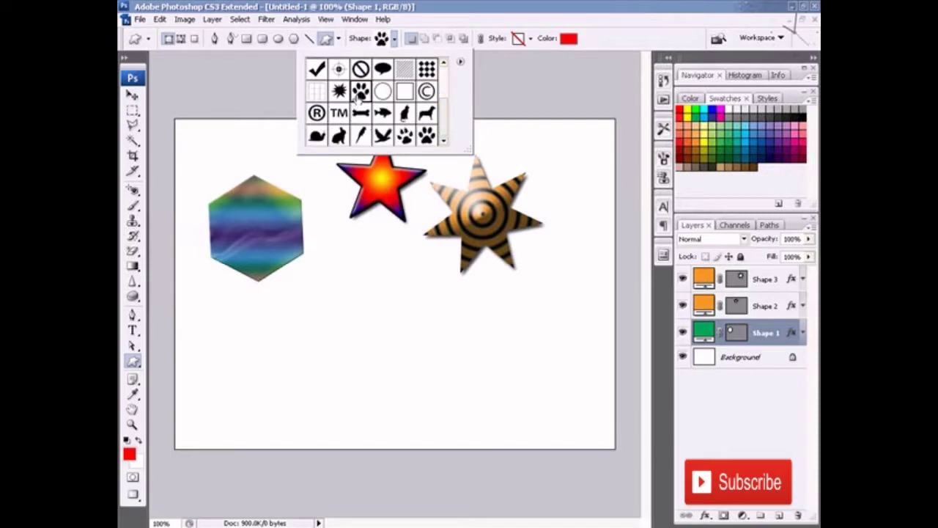
left_click(360, 113)
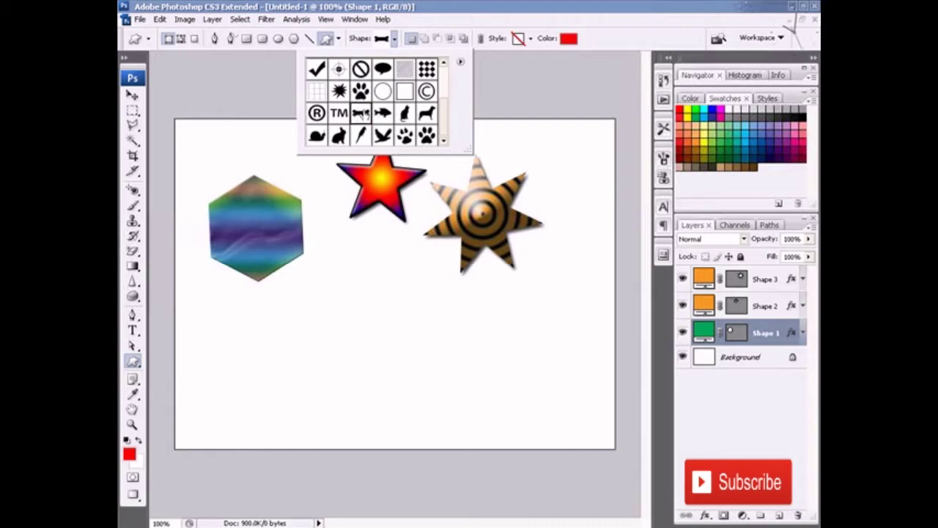
left_click(382, 114)
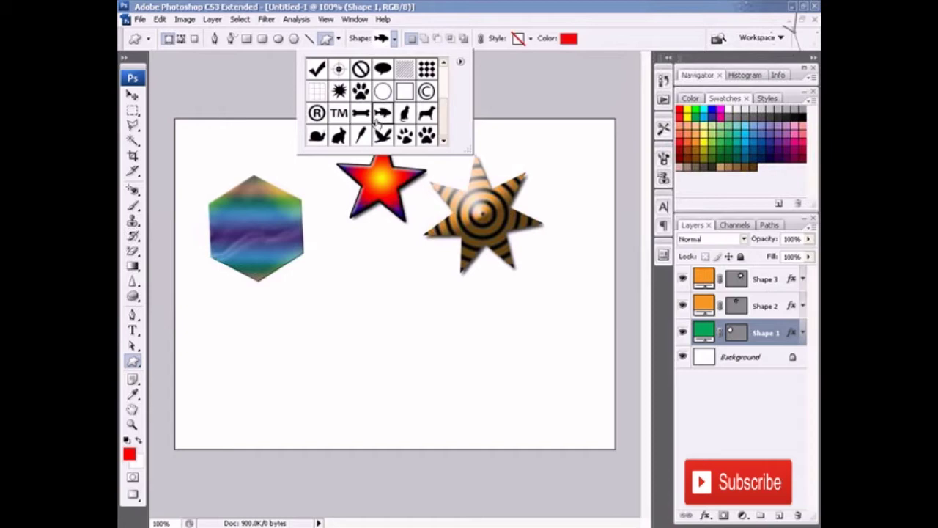
left_click(338, 136)
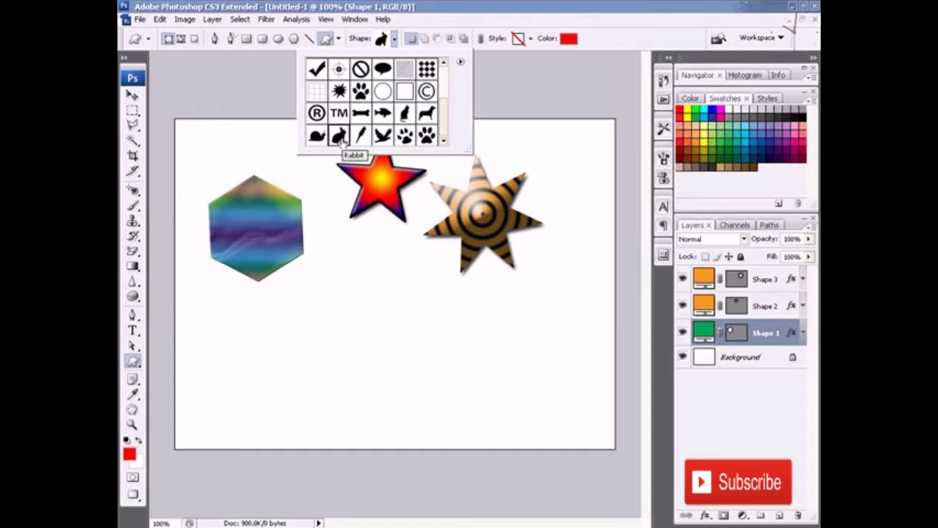
left_click(360, 135)
left_click(320, 137)
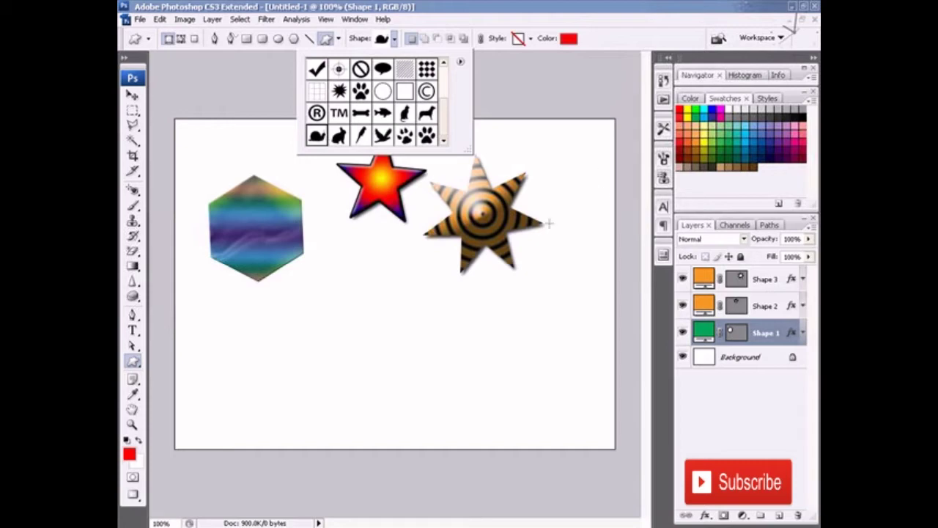
Draw the red snail and reposition it below the hexagon with the Move tool.
left_click(320, 306)
mouse_move(317, 305)
left_mouse_down()
mouse_move(431, 372)
mouse_move(373, 360)
mouse_move(419, 364)
left_mouse_up()
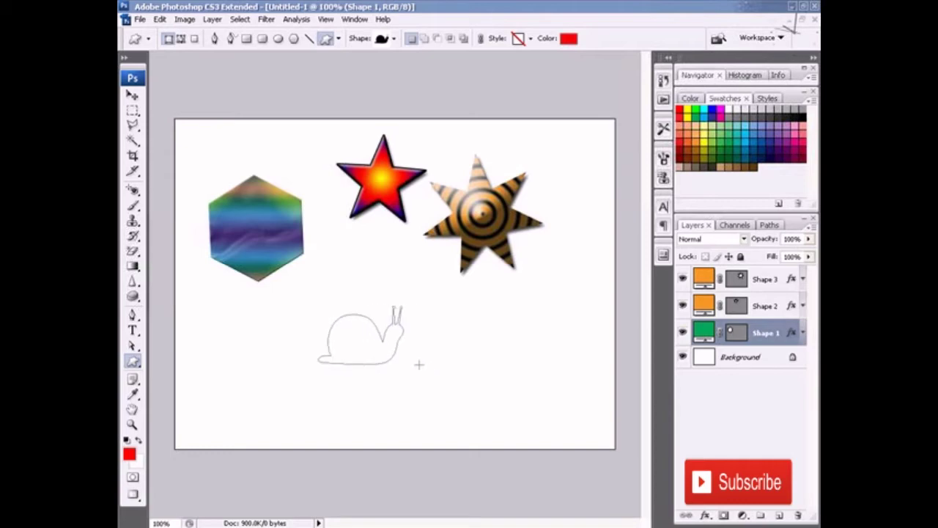
left_click_drag(419, 364, 402, 356)
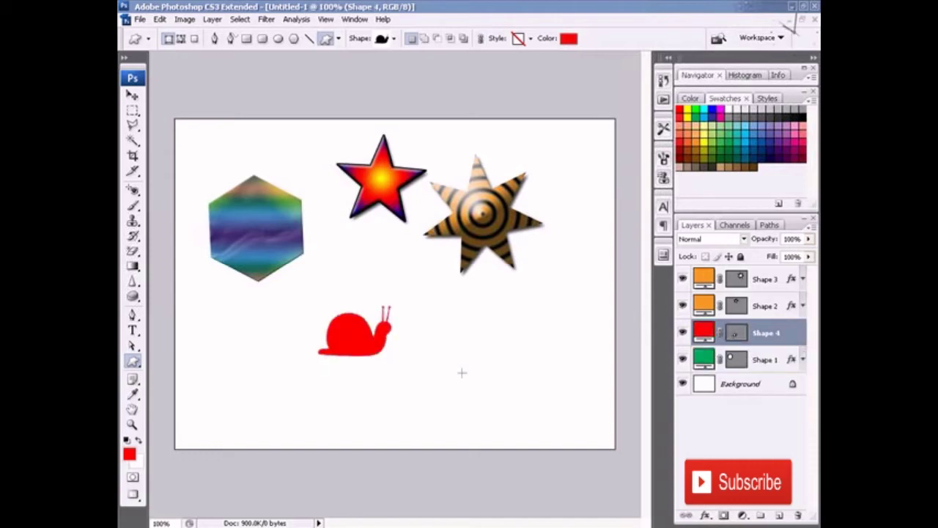
left_click(132, 95)
mouse_move(369, 343)
left_mouse_down()
mouse_move(318, 355)
mouse_move(516, 420)
mouse_move(571, 421)
left_mouse_up()
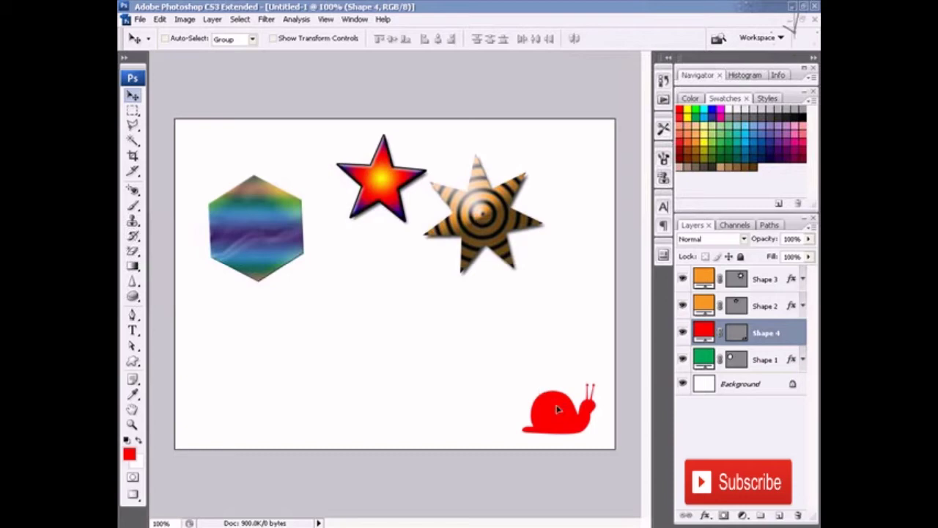
mouse_move(557, 408)
left_mouse_down()
mouse_move(405, 347)
mouse_move(338, 359)
left_mouse_up()
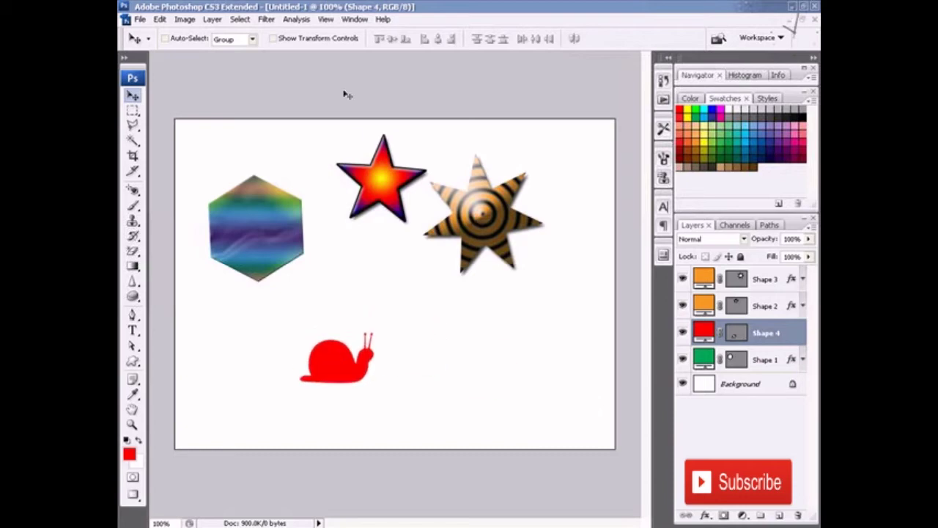
Draw a blue Bird custom shape to the right of the snail.
left_click(132, 361)
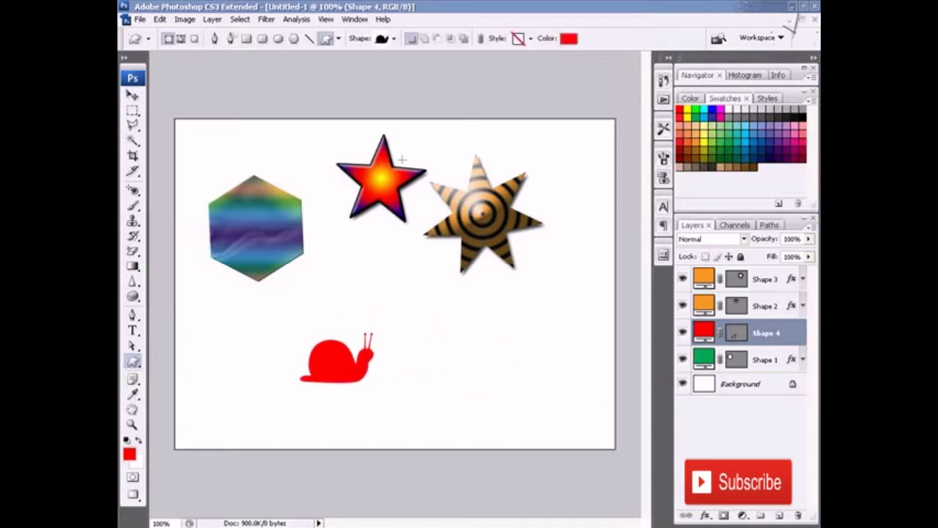
left_click(394, 39)
left_click(382, 135)
left_click(395, 38)
left_click(758, 137)
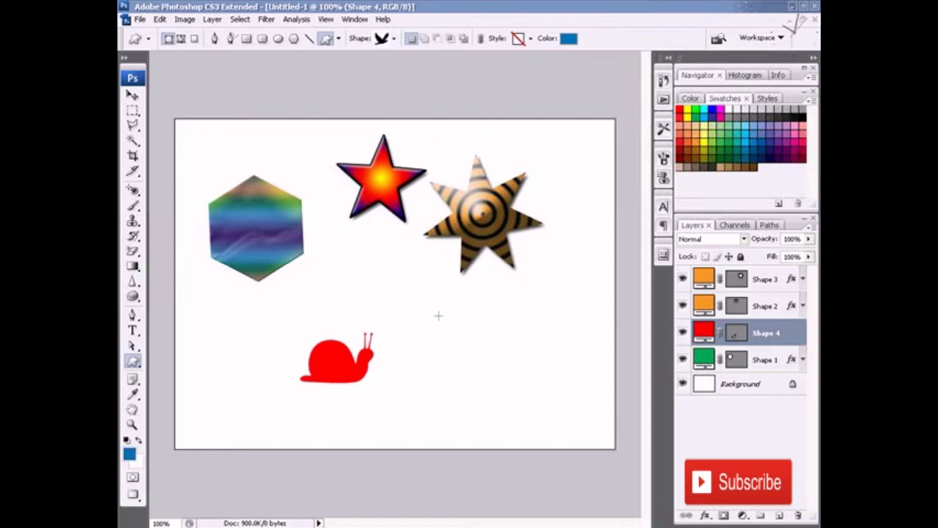
left_click_drag(438, 316, 545, 401)
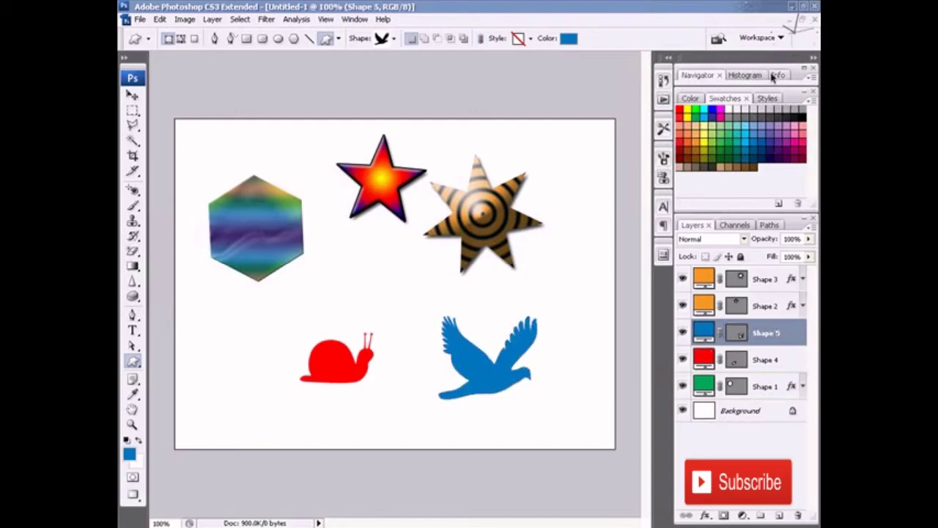
Try several preset styles on the bird, settling on a blue gradient style.
left_click(763, 98)
left_click(708, 163)
left_click(729, 163)
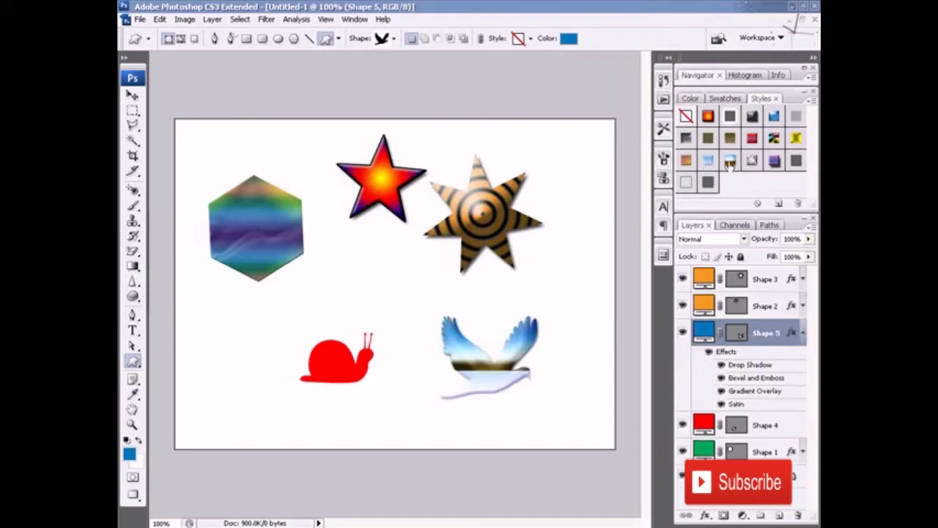
left_click(771, 163)
left_click(776, 161)
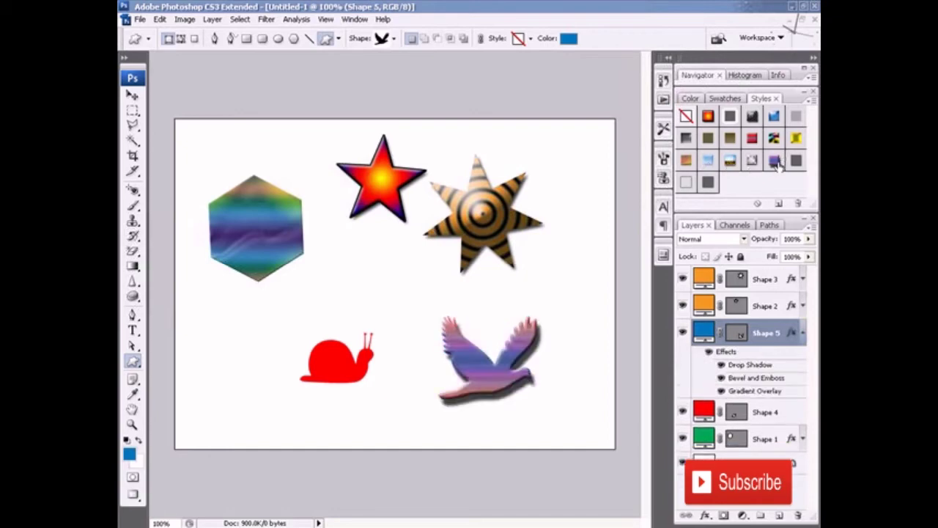
left_click(687, 183)
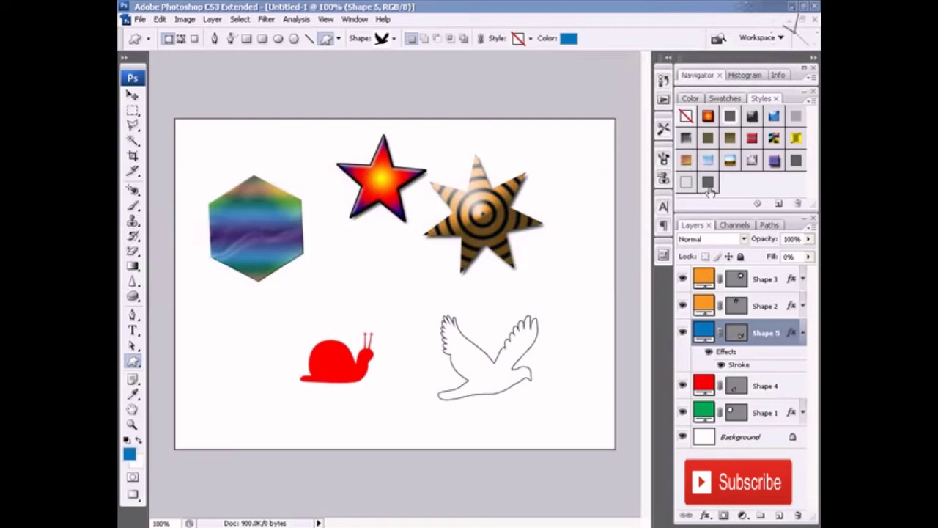
left_click(707, 182)
left_click(707, 160)
left_click(697, 137)
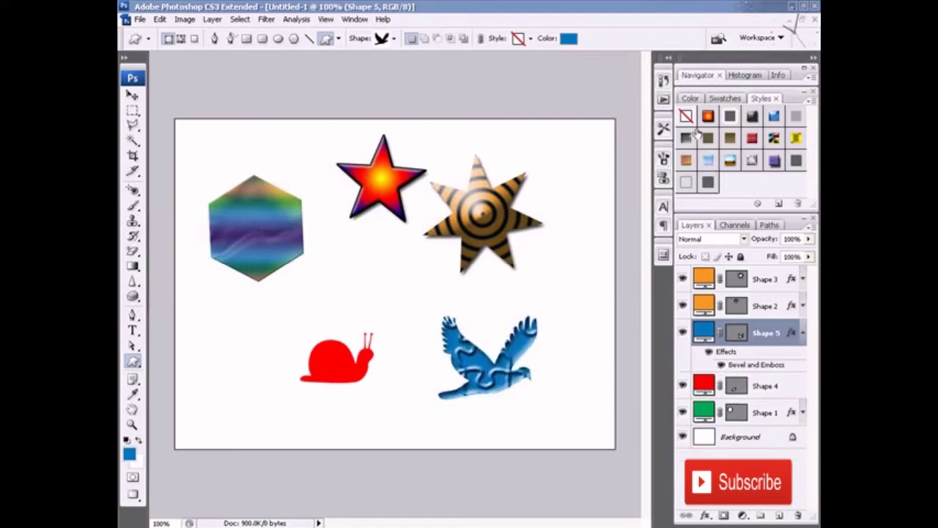
left_click(707, 137)
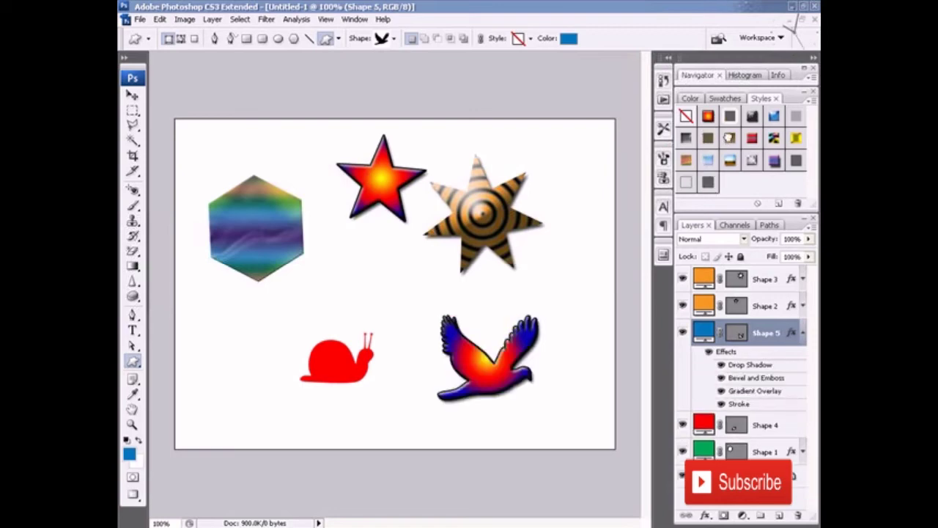
left_click(730, 140)
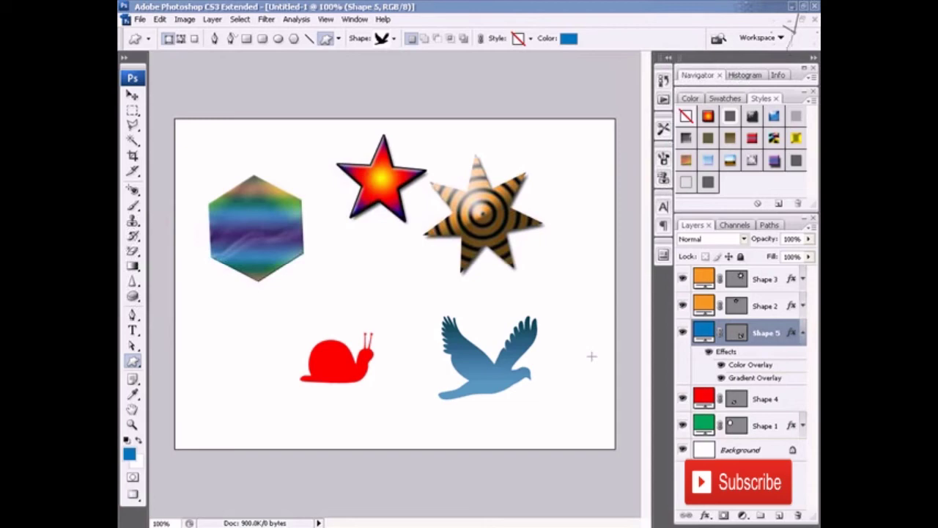
left_click(802, 333)
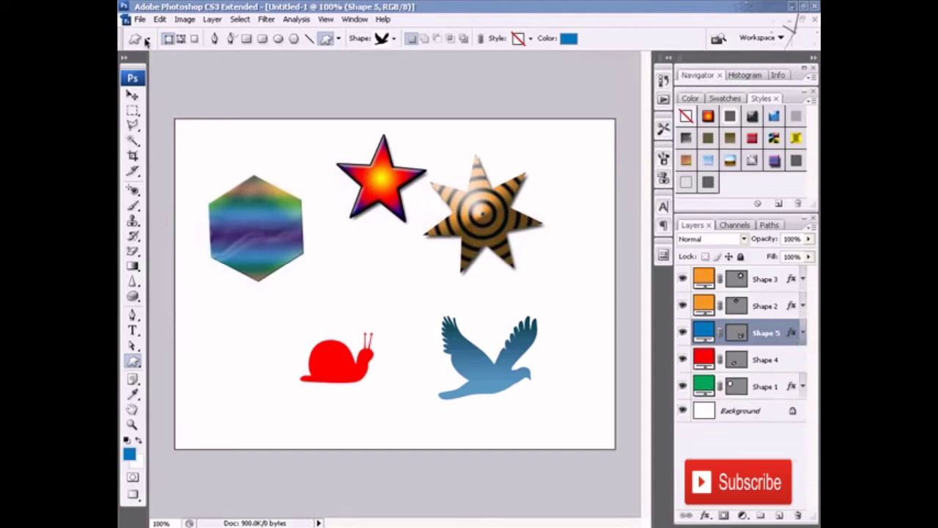
left_click(160, 19)
left_click(183, 228)
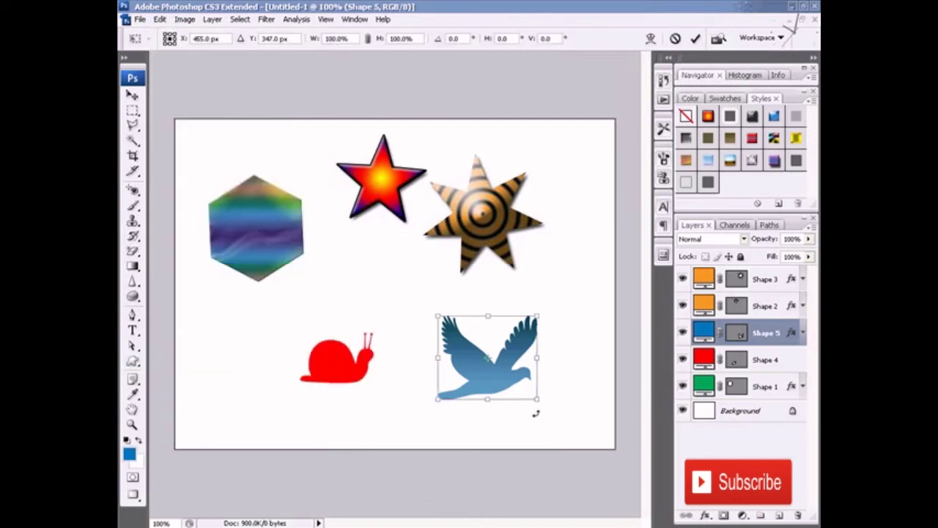
mouse_move(548, 408)
left_mouse_down()
mouse_move(552, 424)
mouse_move(538, 412)
left_mouse_up()
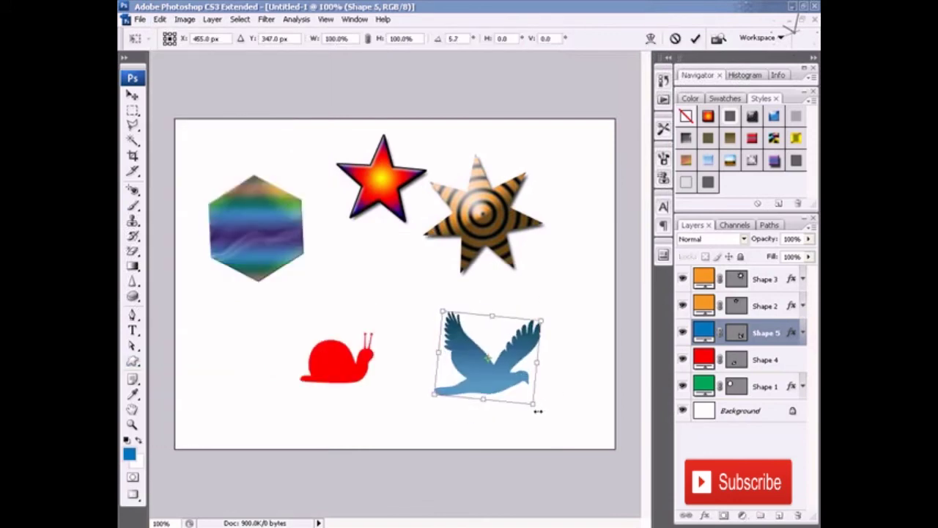
key("Escape")
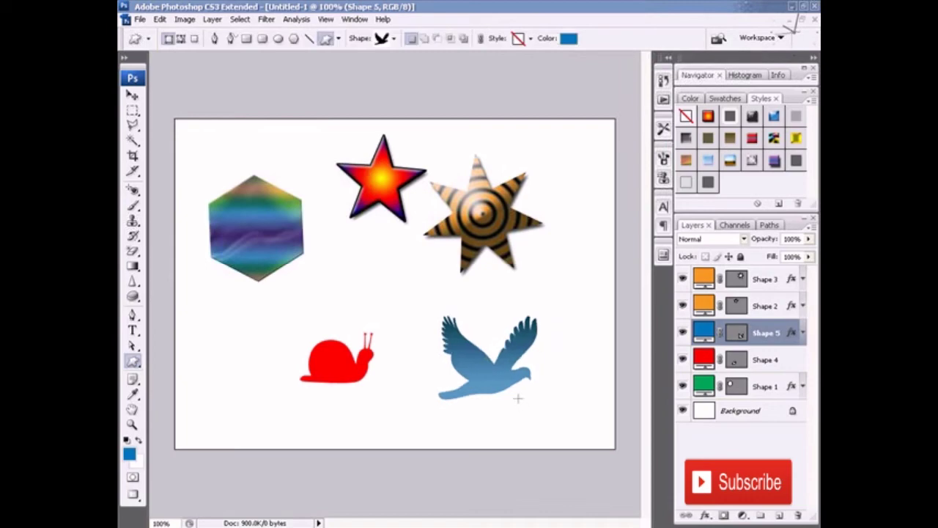